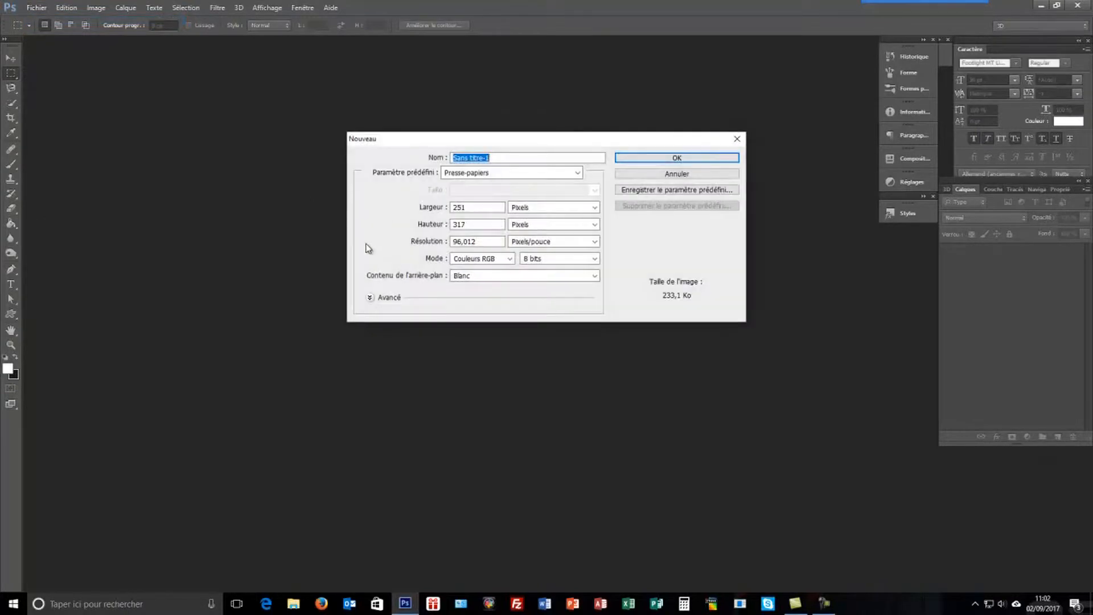
Create a new RGB document 16.64 cm wide by 18.39 cm high at 72 pixels/inch with a white background
click(592, 209)
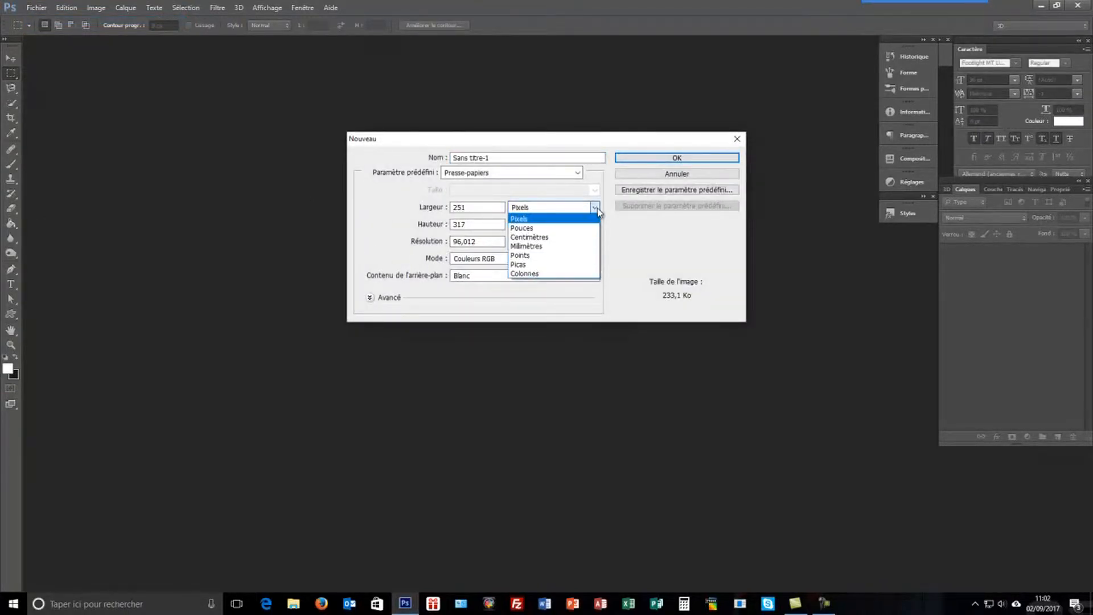
click(541, 238)
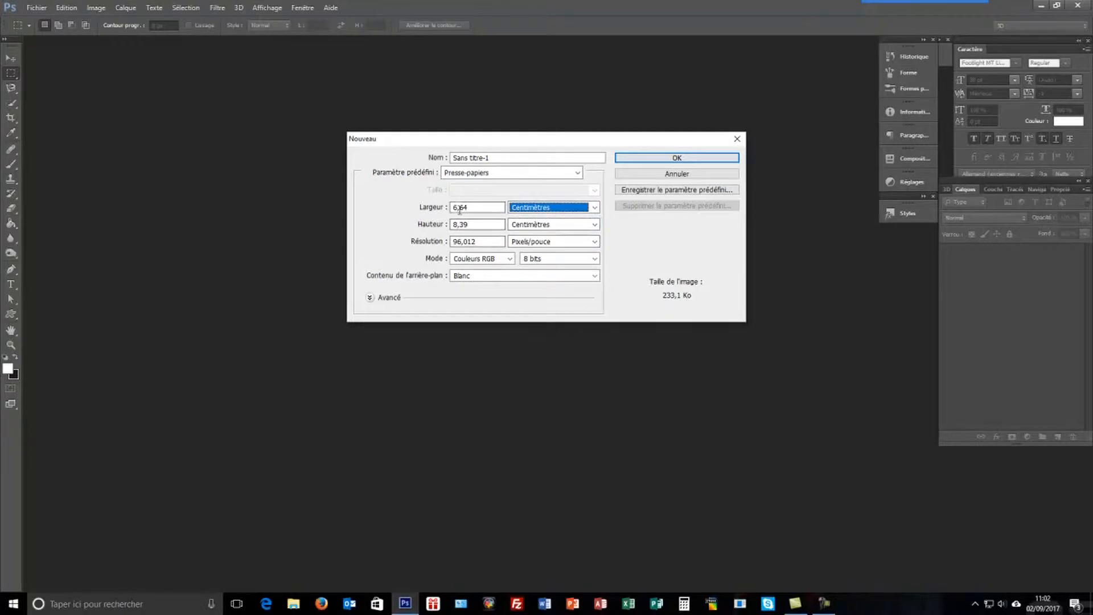
click(455, 210)
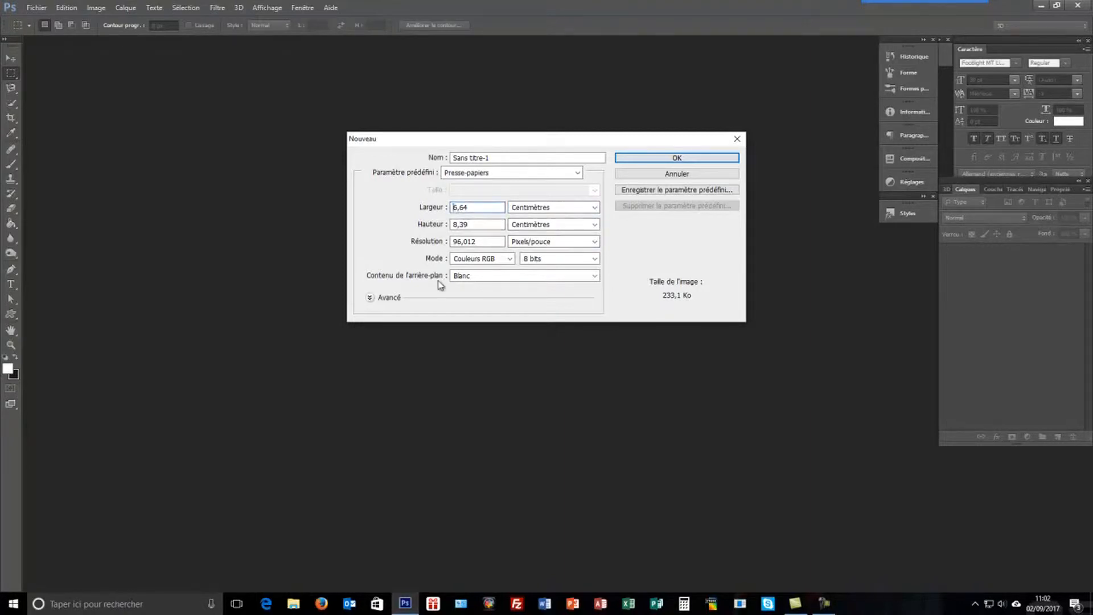
text(1)
text(1)
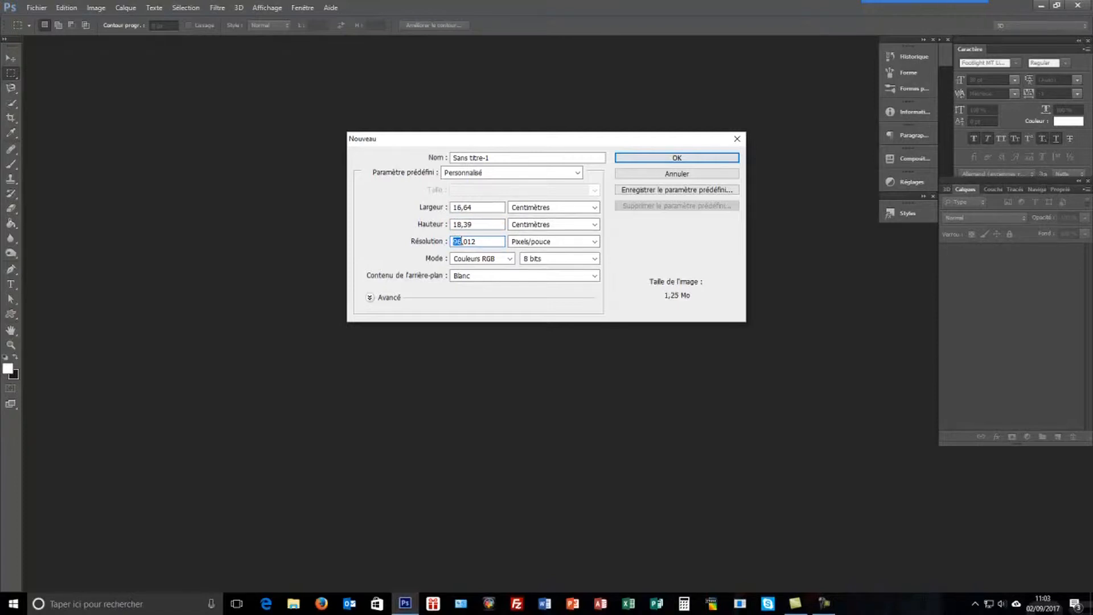
text(72)
click(715, 159)
drag(43, 43, 289, 139)
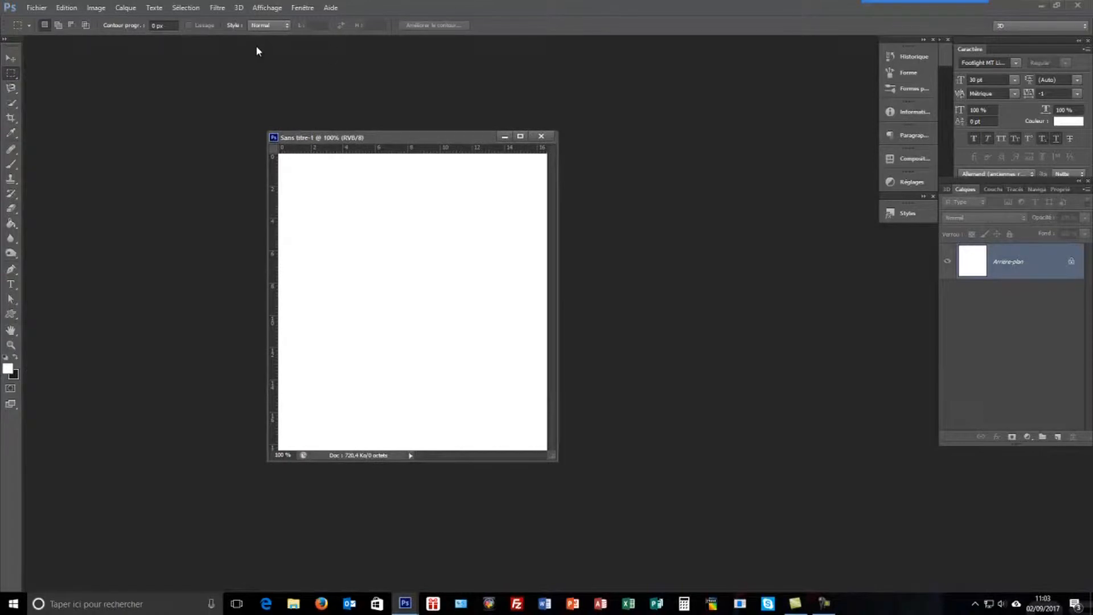
Turn the background layer into a predefined Cylindre 3D mesh and dock the document window to fill the workspace
click(239, 8)
mouse_move(323, 85)
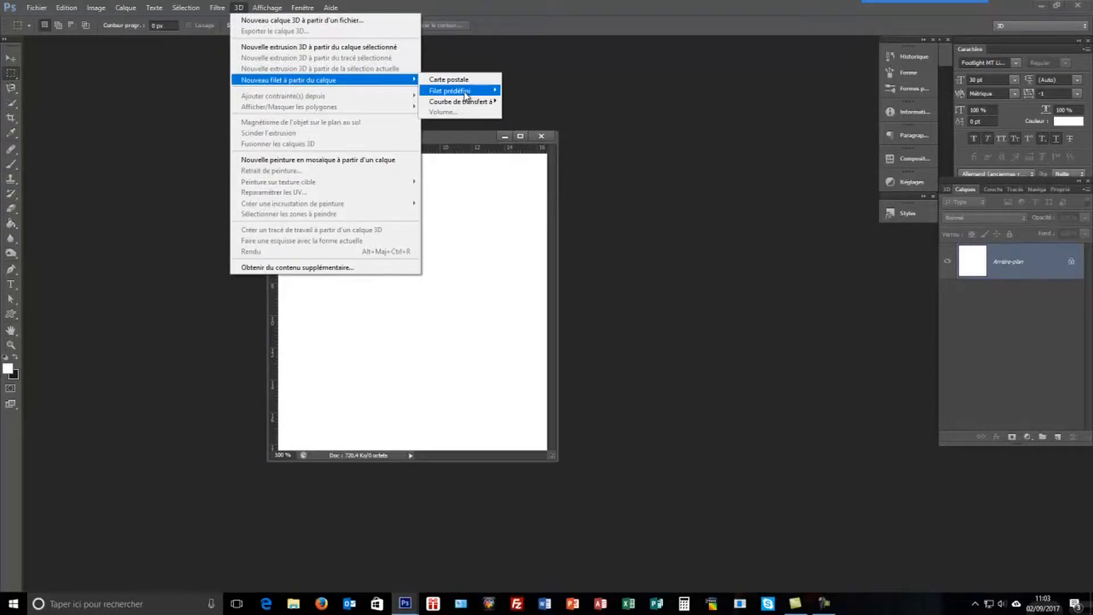
mouse_move(463, 94)
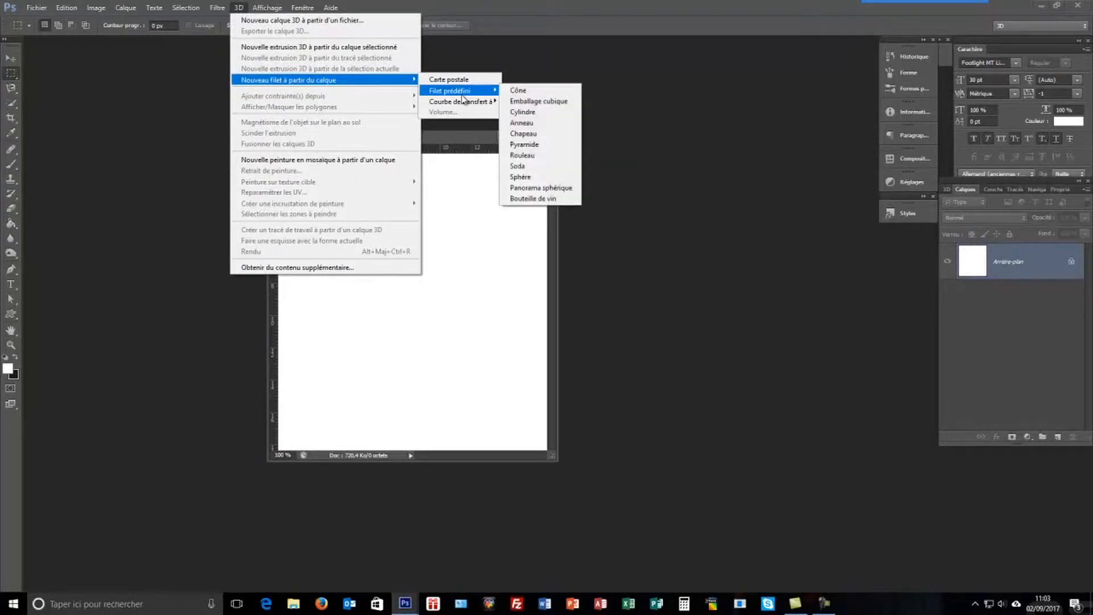
click(534, 114)
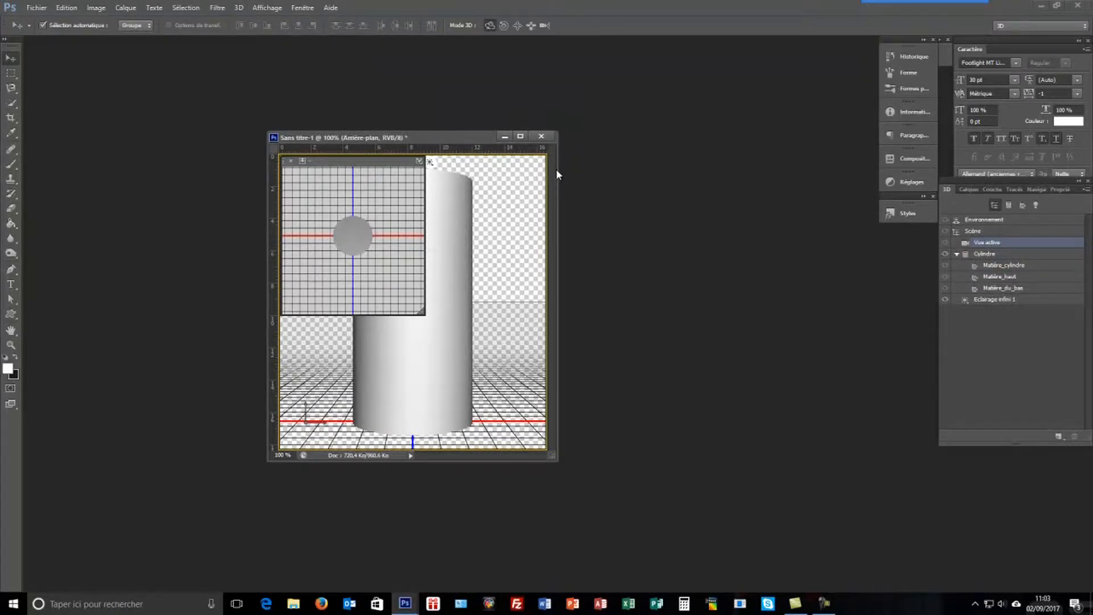
drag(481, 143, 476, 46)
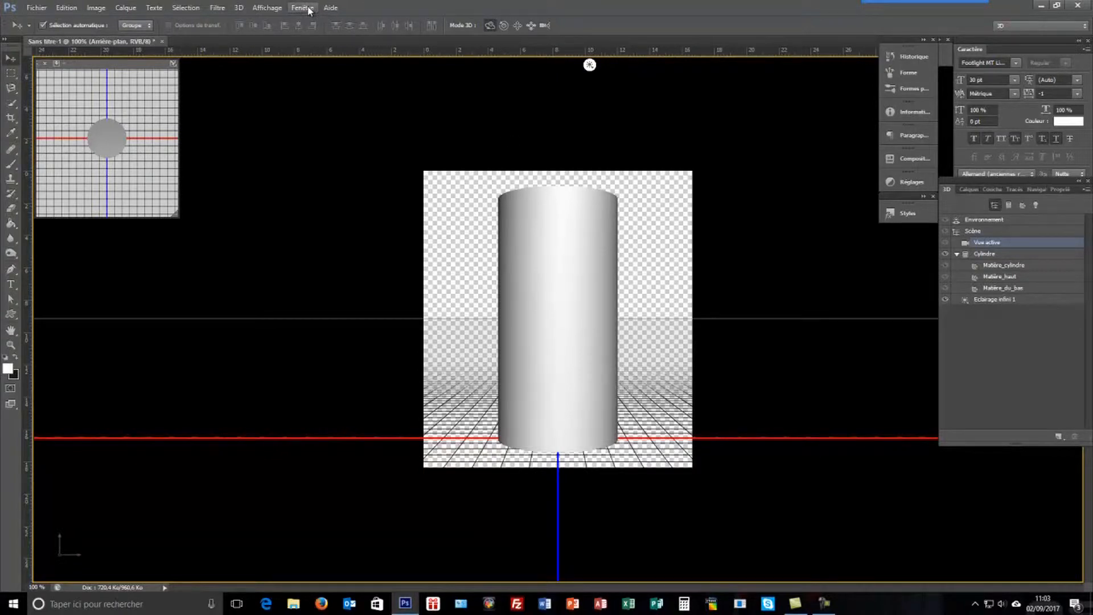
Hide the 3D guides and overlays, and tilt the camera view so the cylinder's top face shows
click(259, 11)
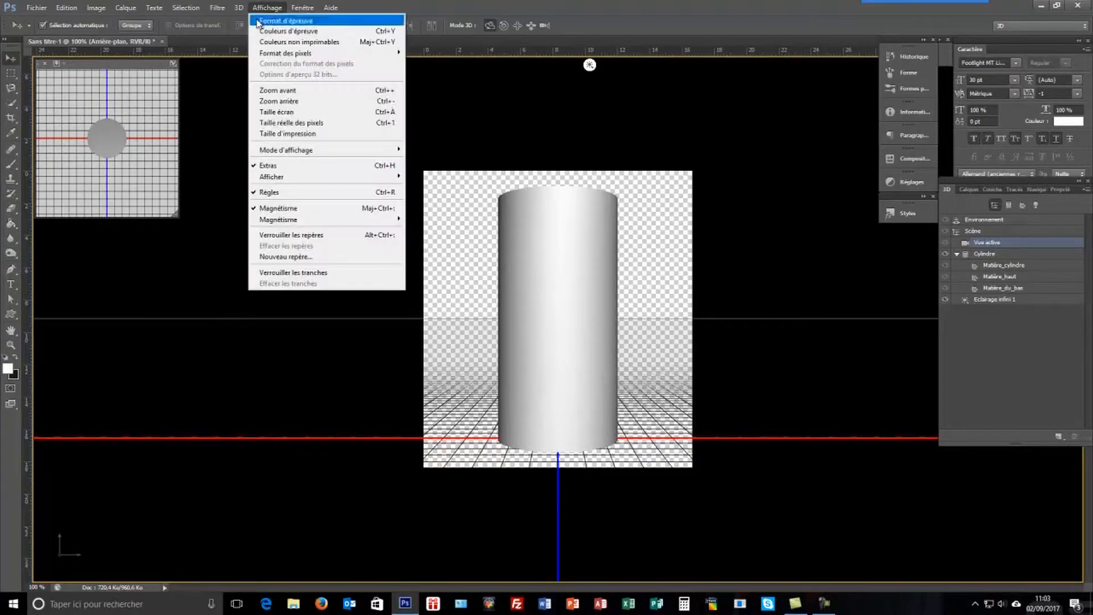
click(277, 171)
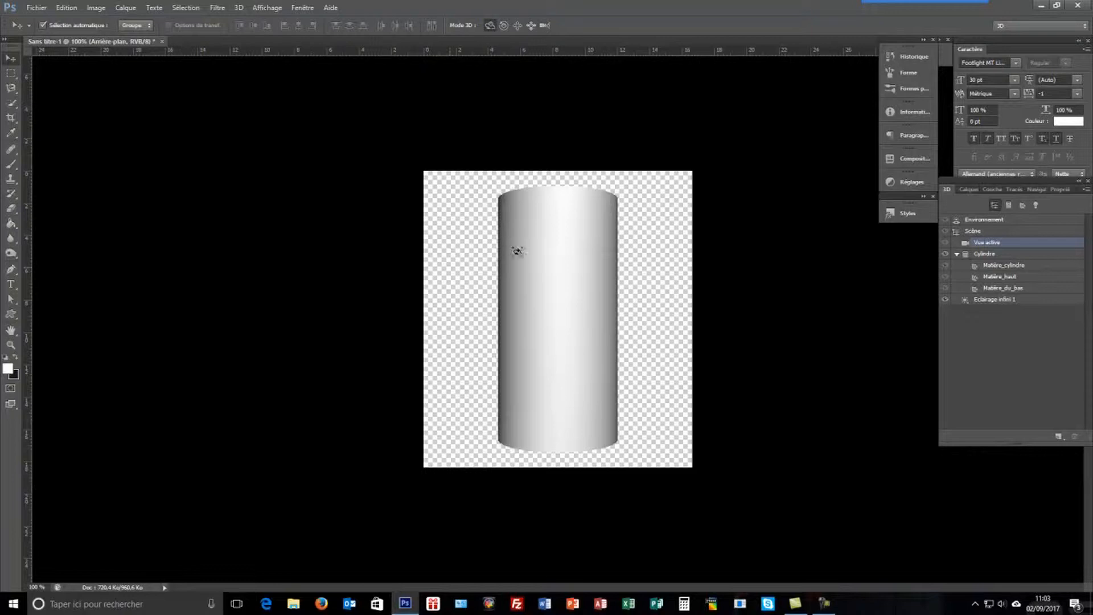
mouse_move(595, 202)
mouse_down()
mouse_move(586, 216)
mouse_move(589, 189)
mouse_up()
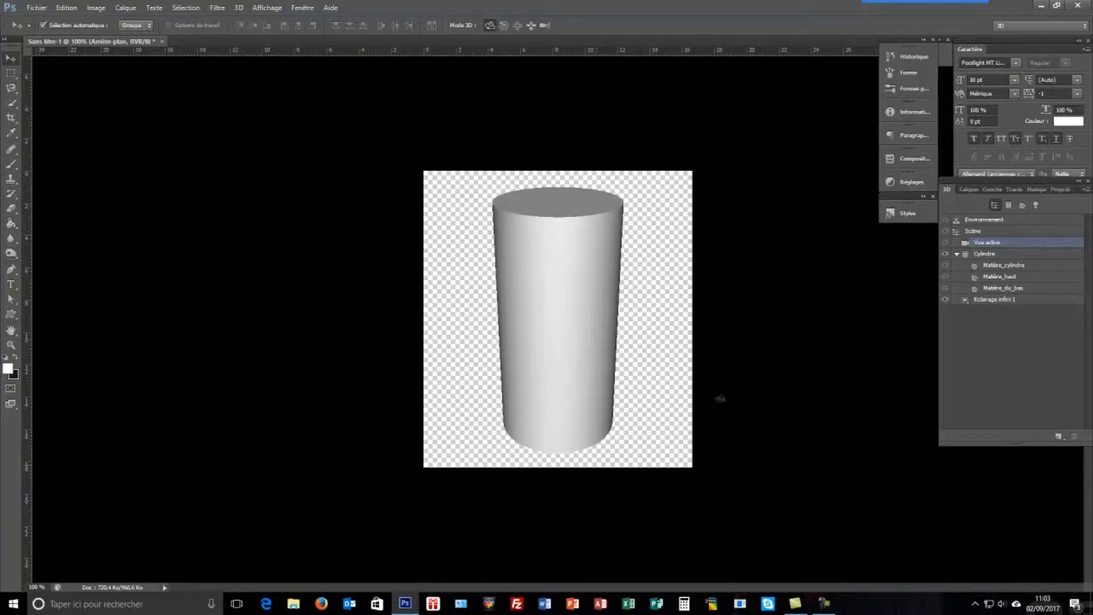
click(970, 189)
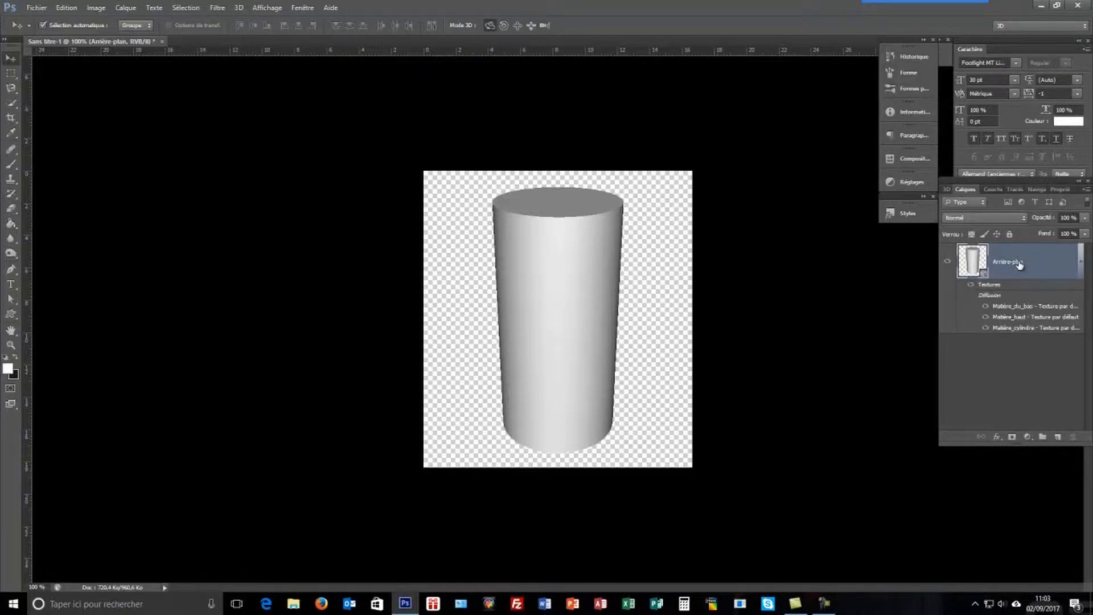
double_click(1058, 267)
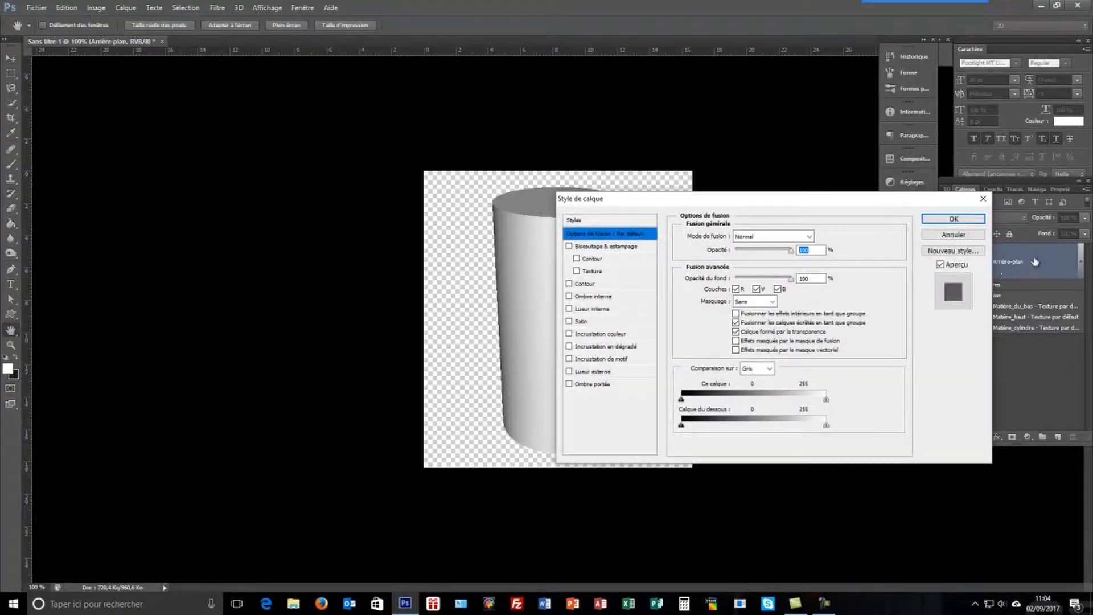
click(967, 237)
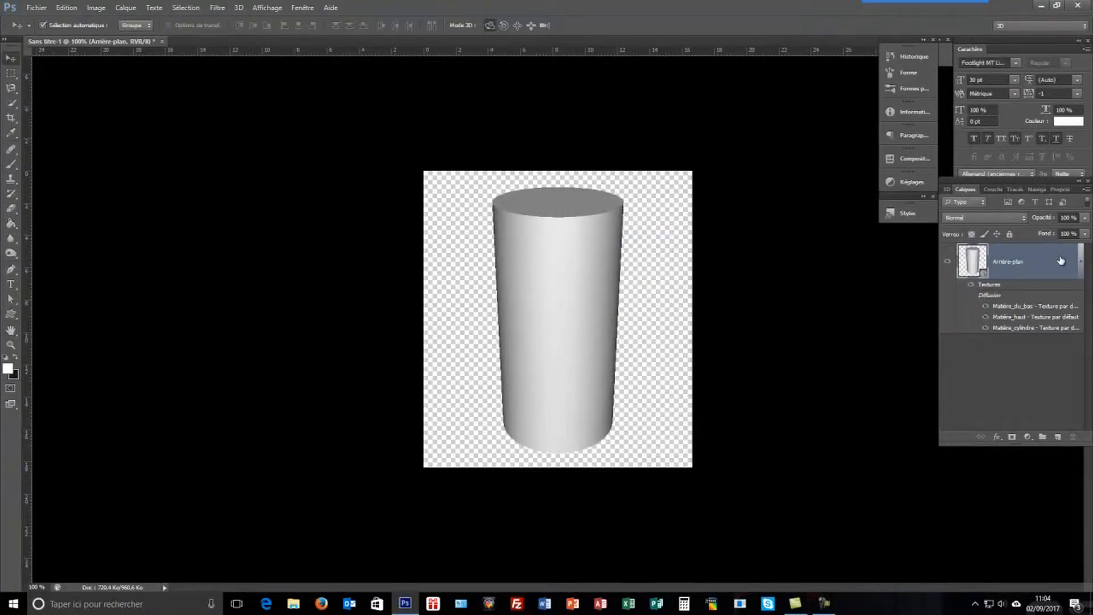
double_click(983, 269)
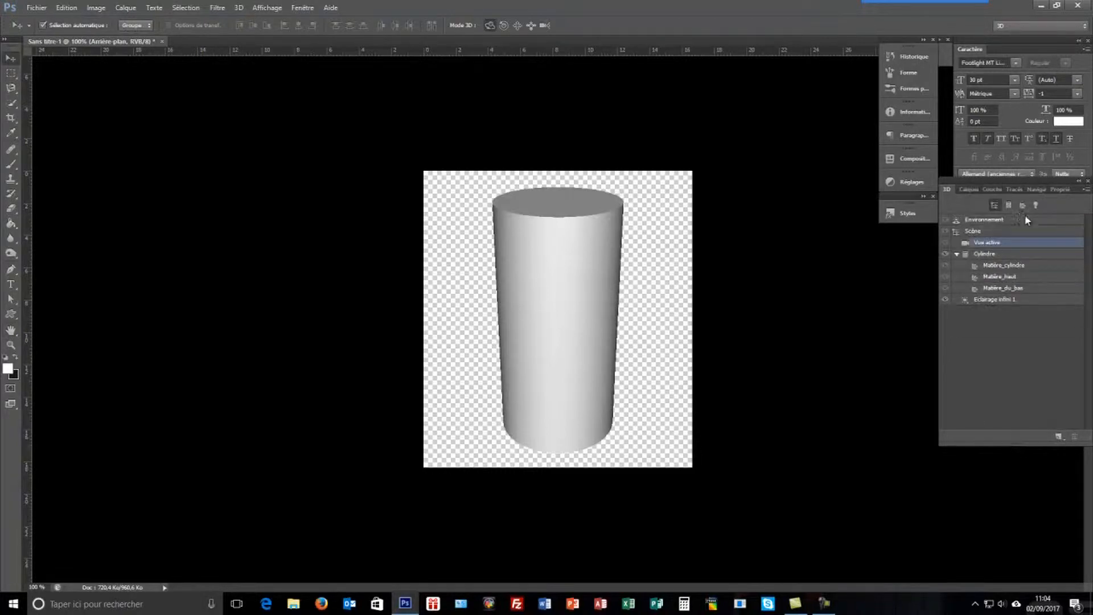
click(972, 189)
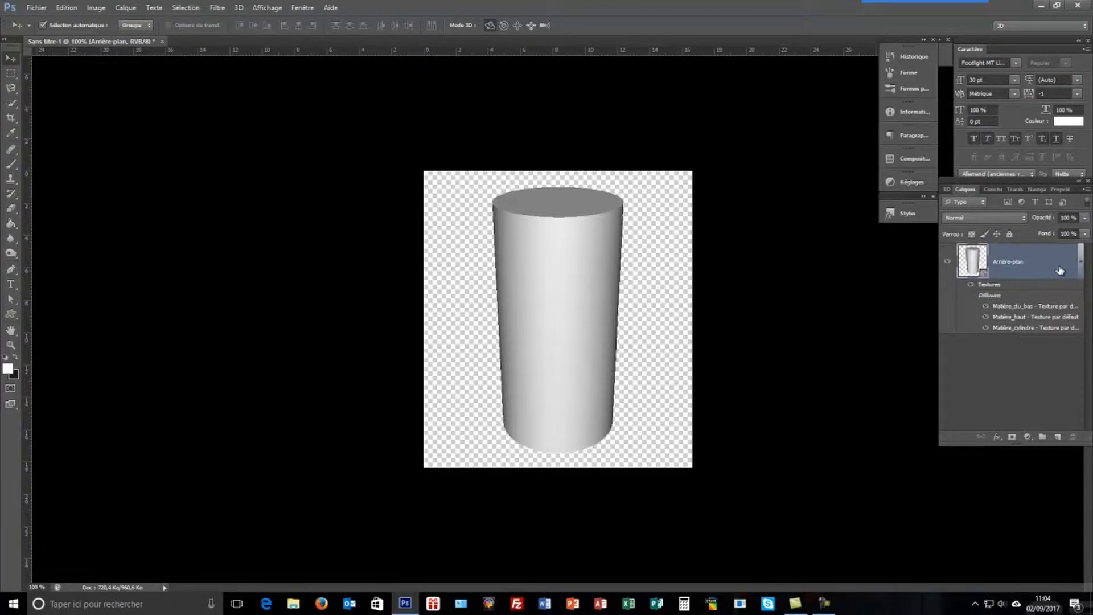
double_click(1060, 271)
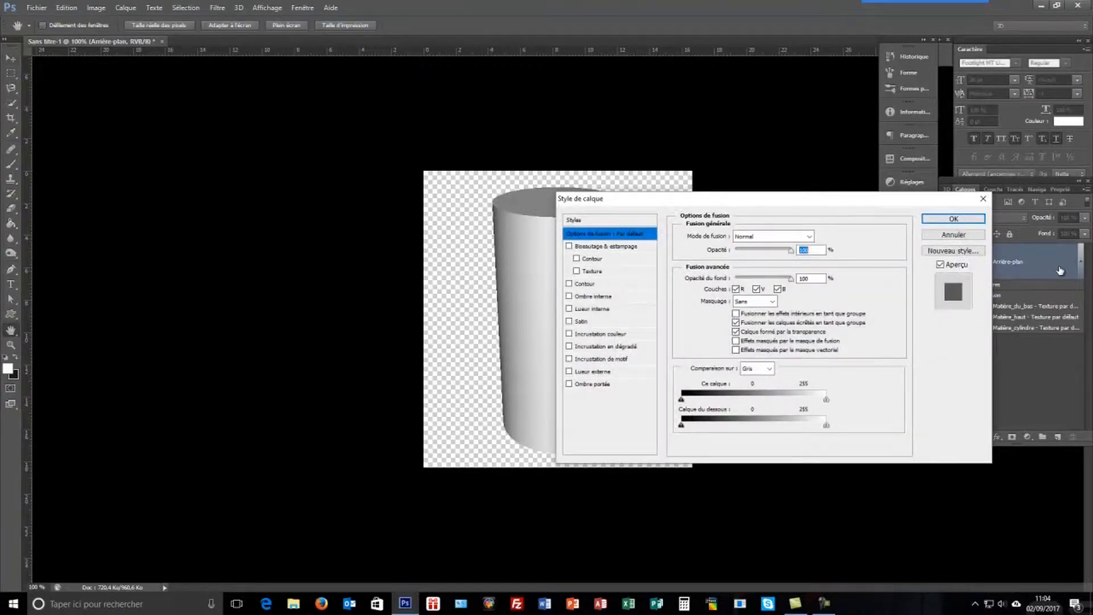
click(962, 236)
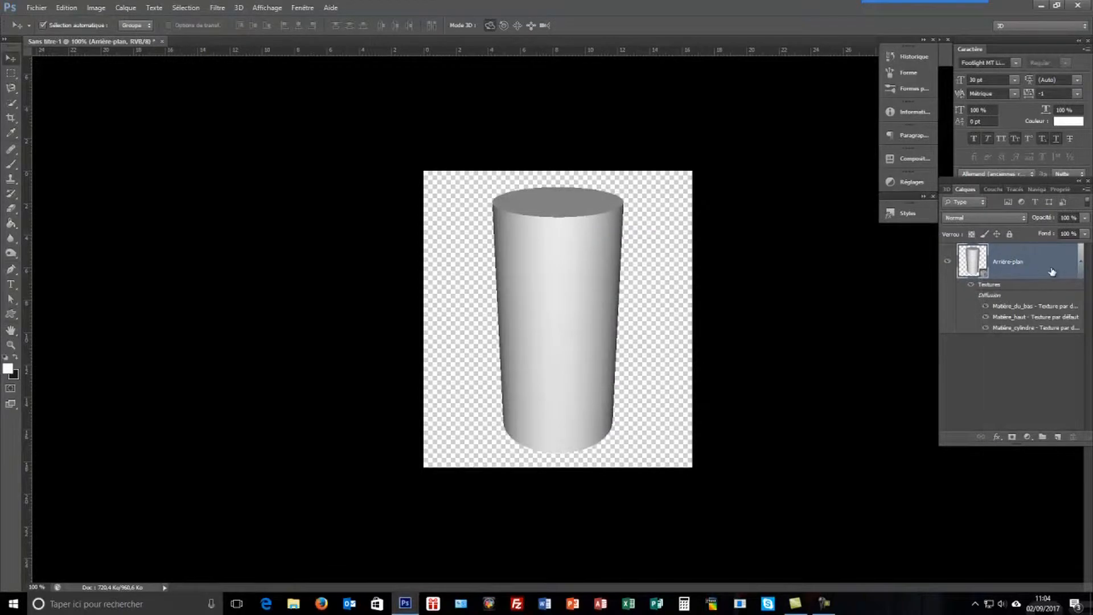
Rasterize the 3D cylinder layer and add a new empty layer above it
right_click(1053, 272)
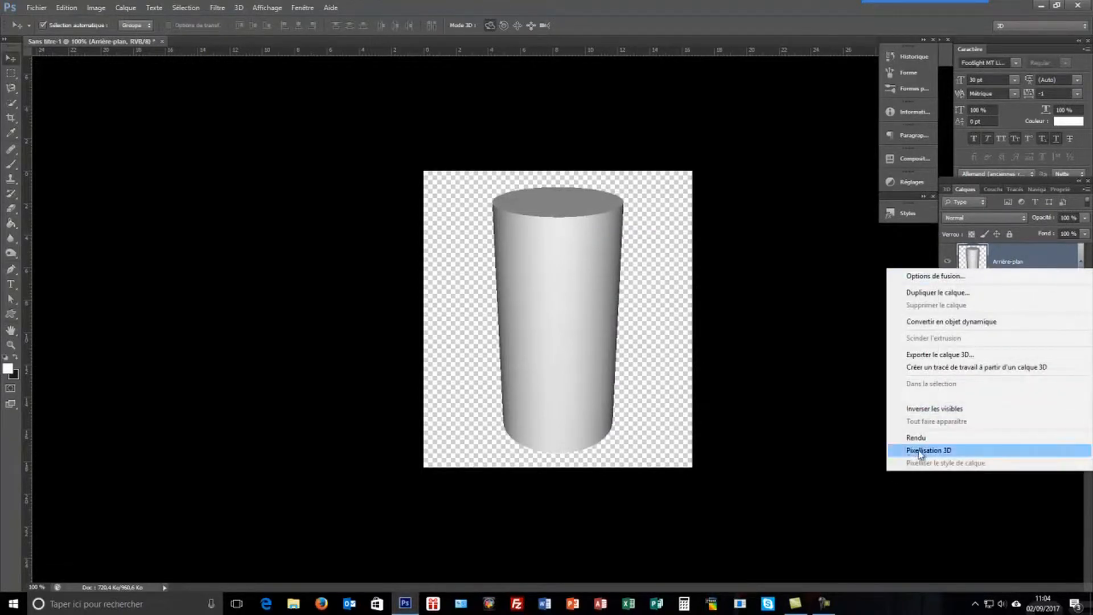
click(945, 450)
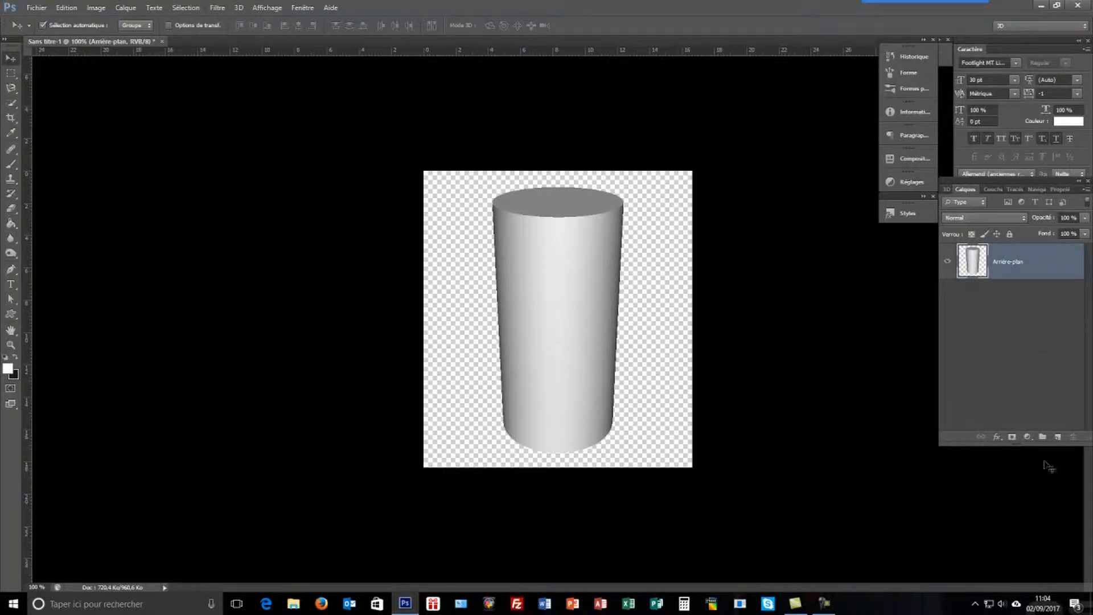
click(1058, 437)
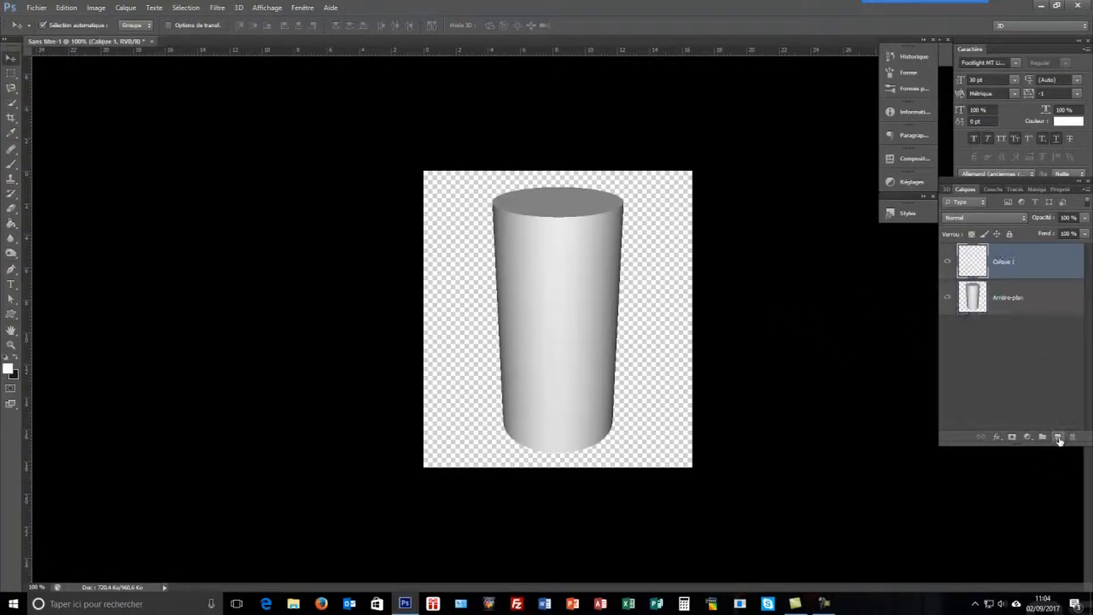
Trace a closed Pen tool path around the whole outline of the cylinder on the Arrière-plan layer
click(1028, 305)
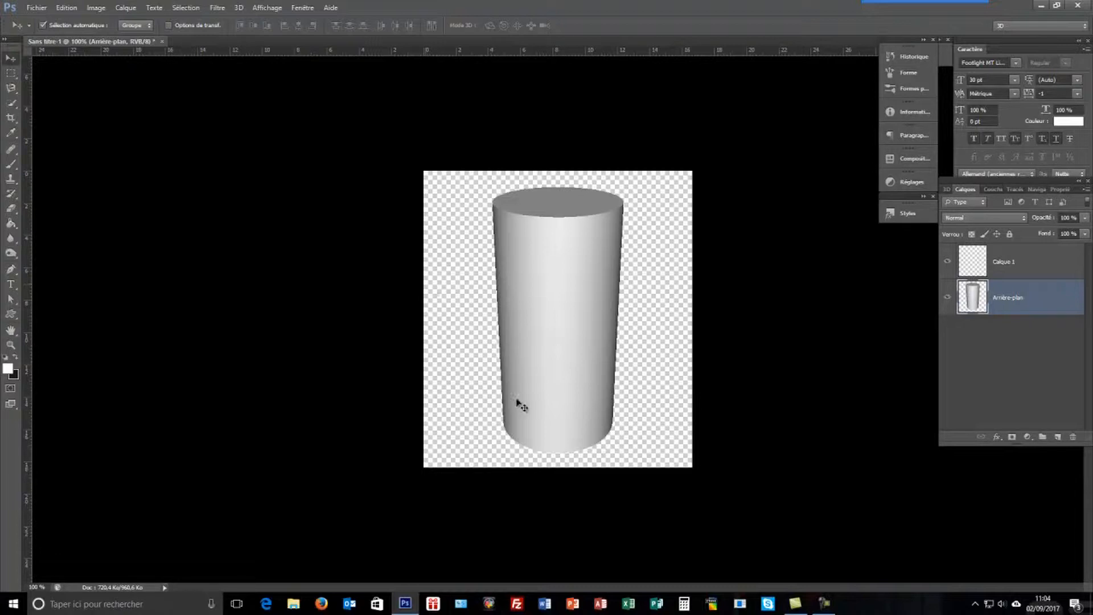
click(10, 268)
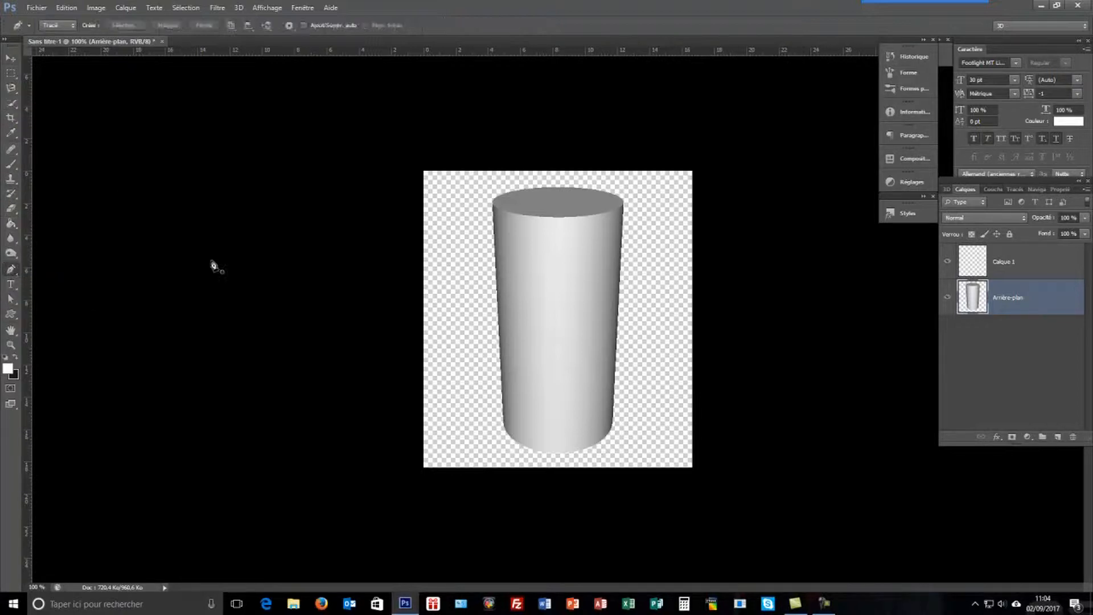
click(494, 204)
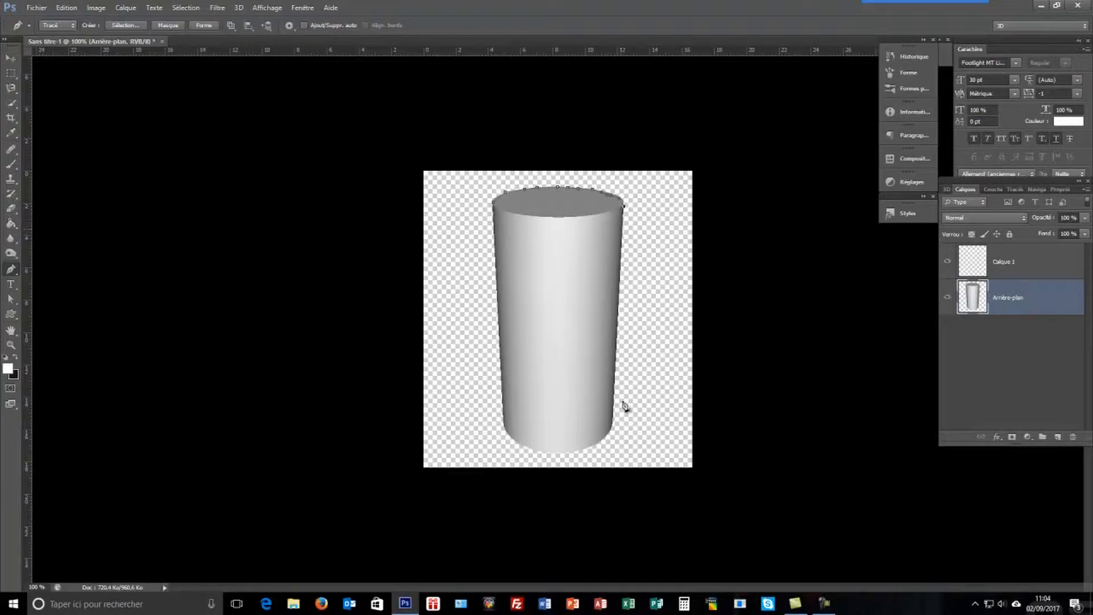
click(612, 425)
click(594, 445)
click(576, 449)
click(557, 453)
click(539, 450)
click(521, 443)
click(509, 436)
click(494, 209)
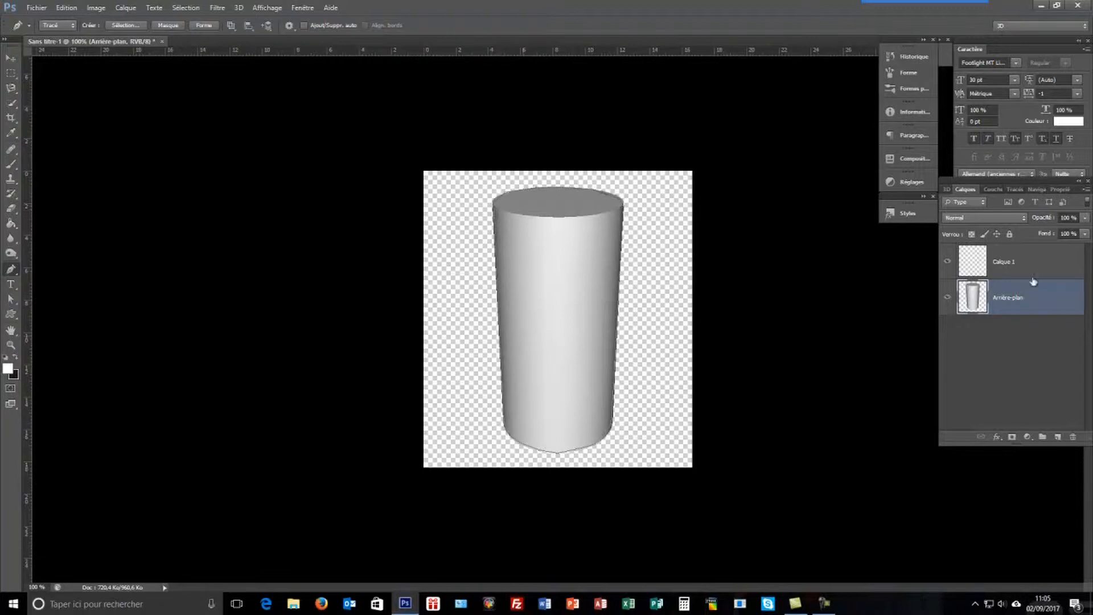
Load the work path as a selection and free-transform the cylinder to about 64% height, centred vertically on the canvas
click(1014, 191)
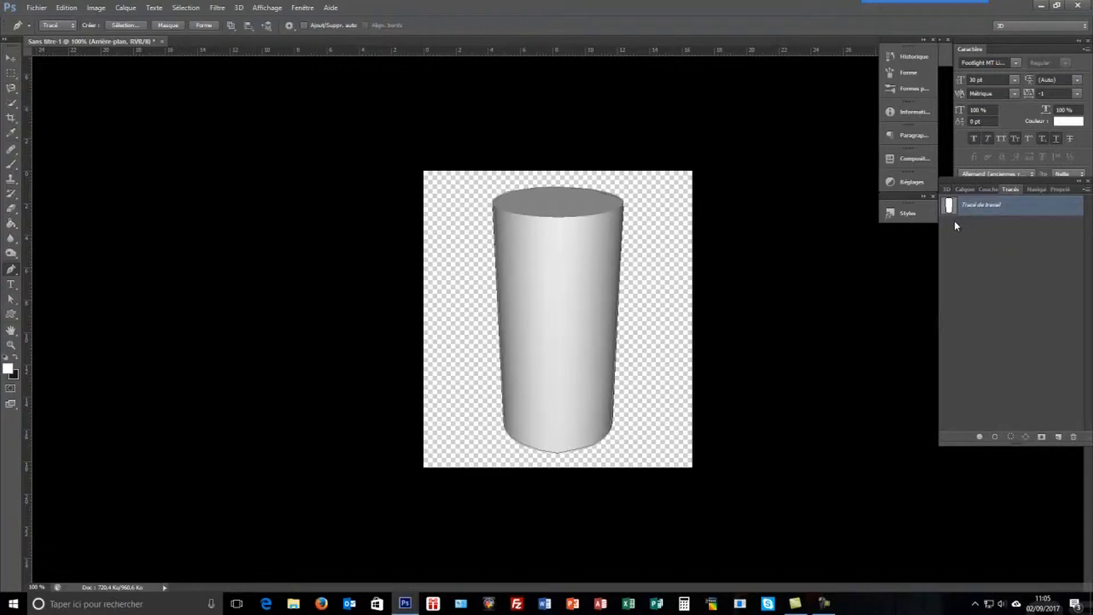
ctrl+click(949, 206)
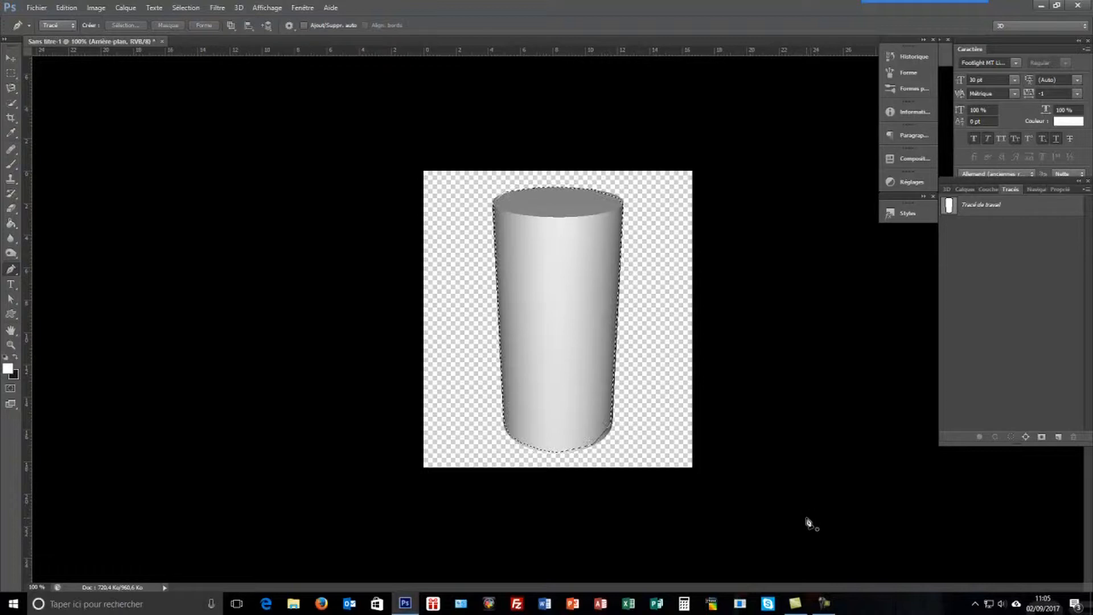
key(ctrl+t)
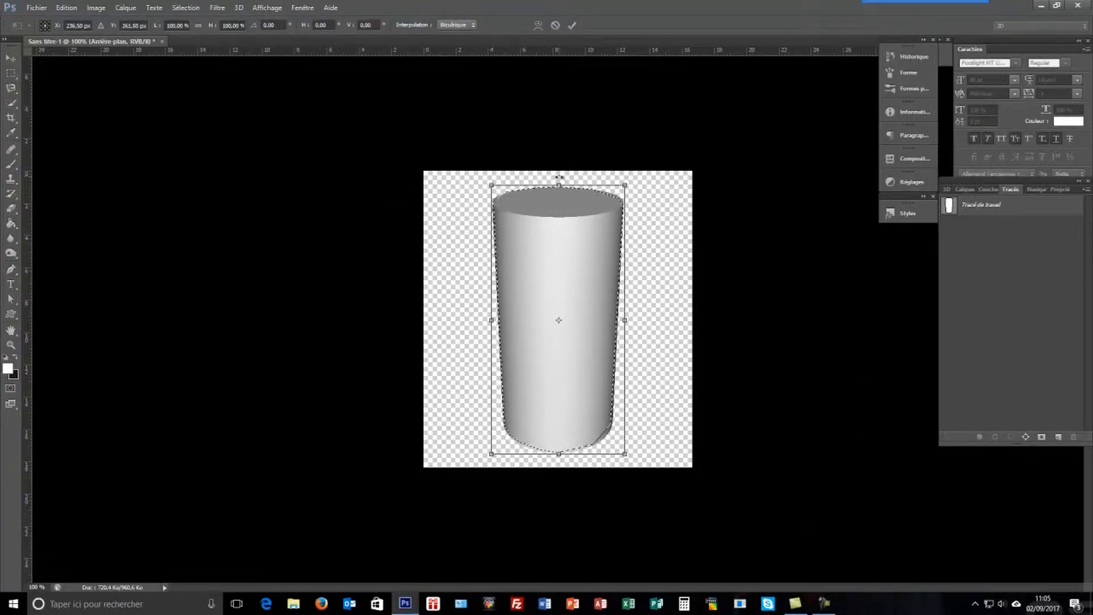
drag(559, 177, 552, 304)
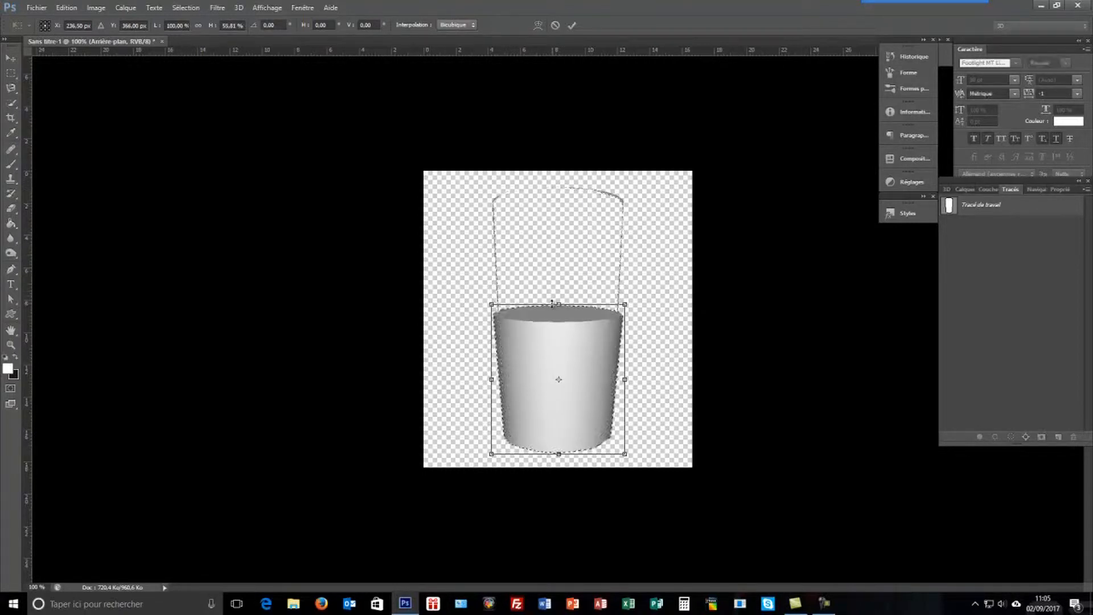
drag(581, 401, 579, 357)
drag(558, 409, 558, 427)
drag(558, 261, 558, 255)
drag(561, 329, 561, 308)
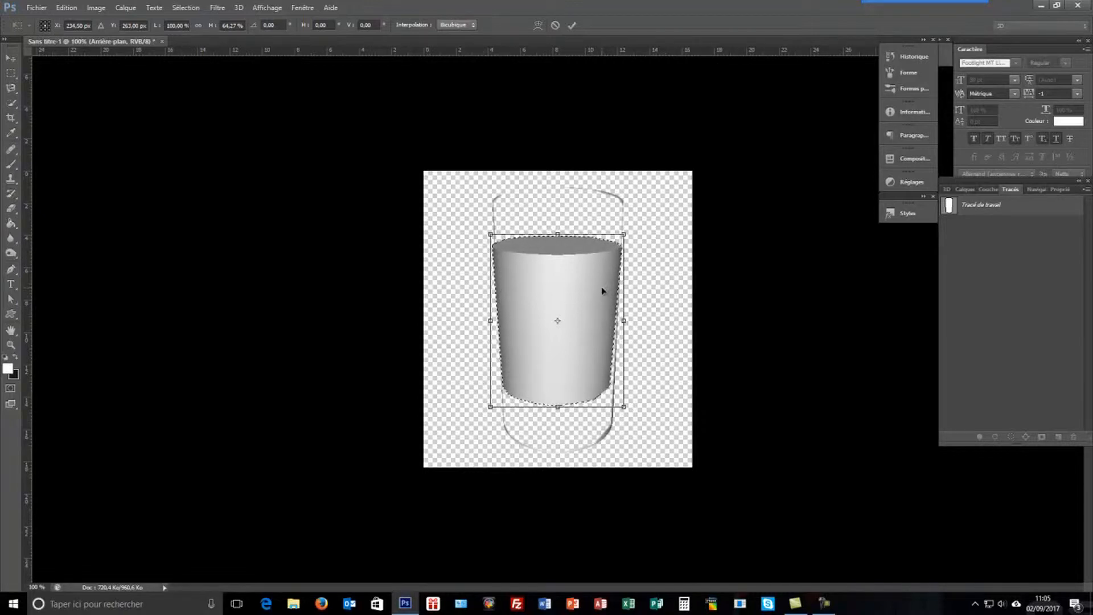
Warp the cylinder by pulling its two bottom corners inward and bulging its upper sides slightly outward, and apply the transformation
right_click(564, 278)
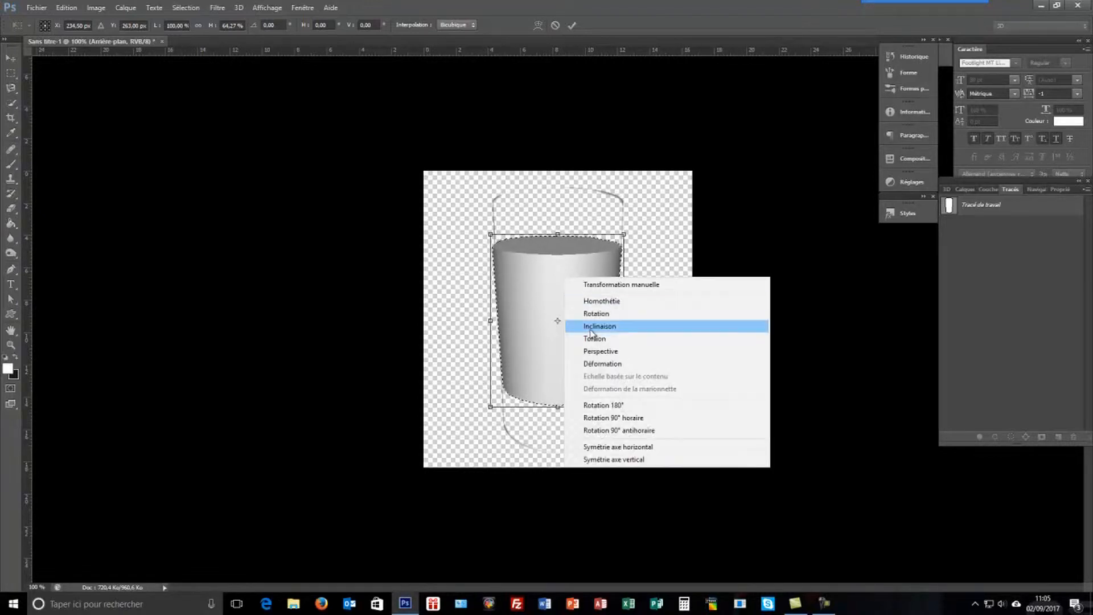
click(605, 364)
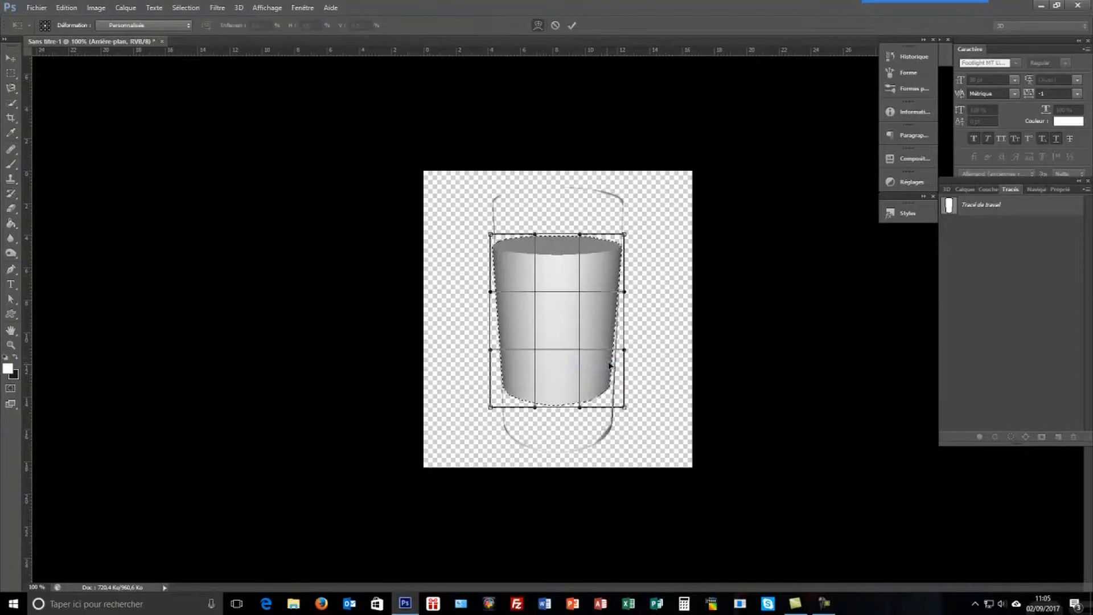
drag(487, 409, 499, 408)
drag(625, 409, 607, 408)
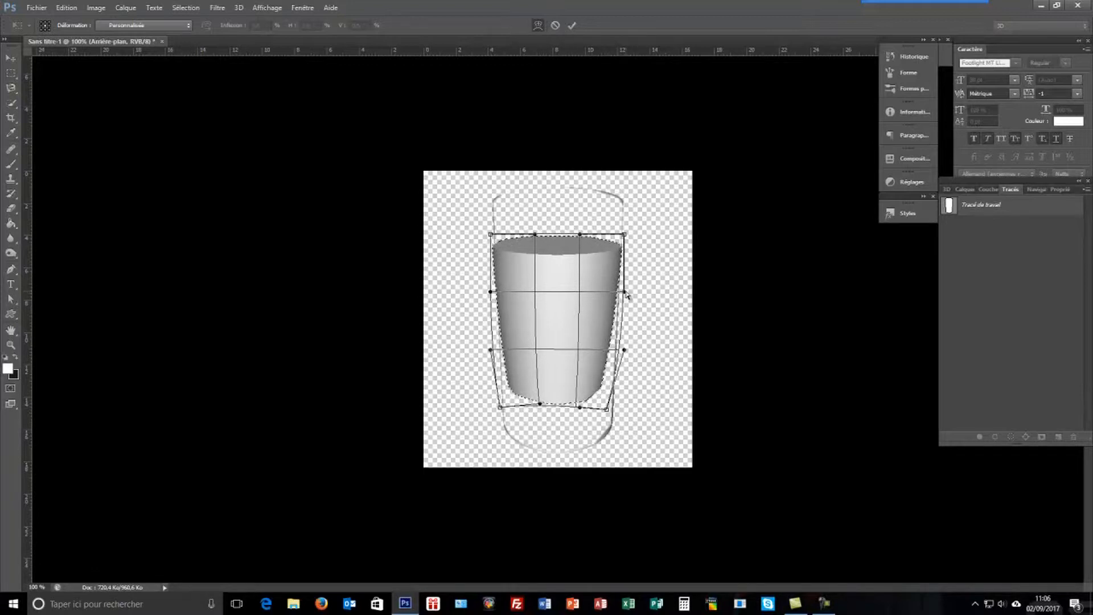
drag(490, 292, 479, 291)
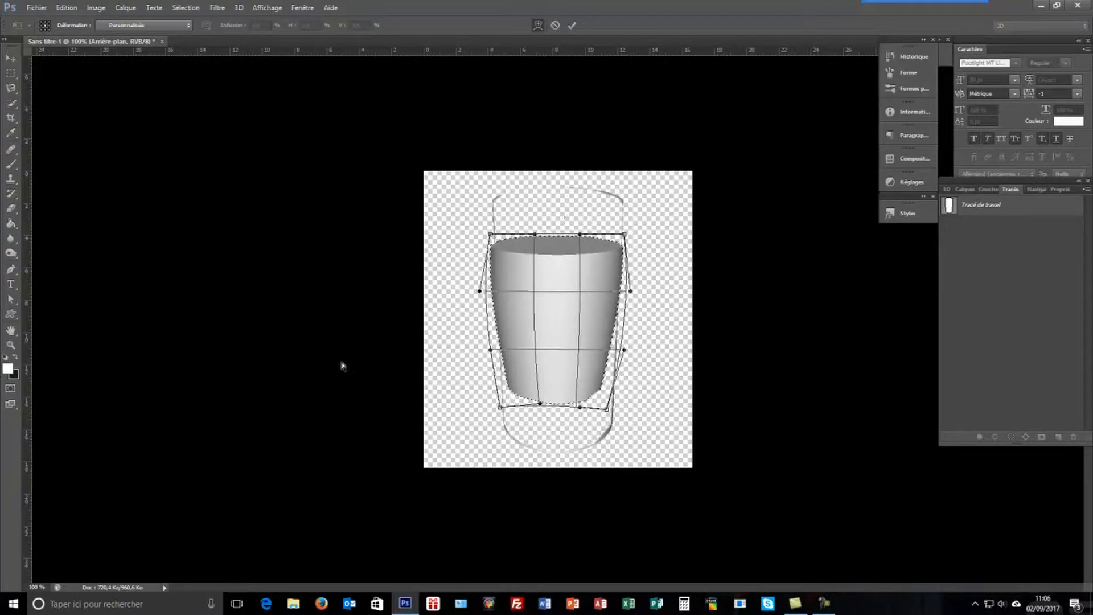
click(571, 25)
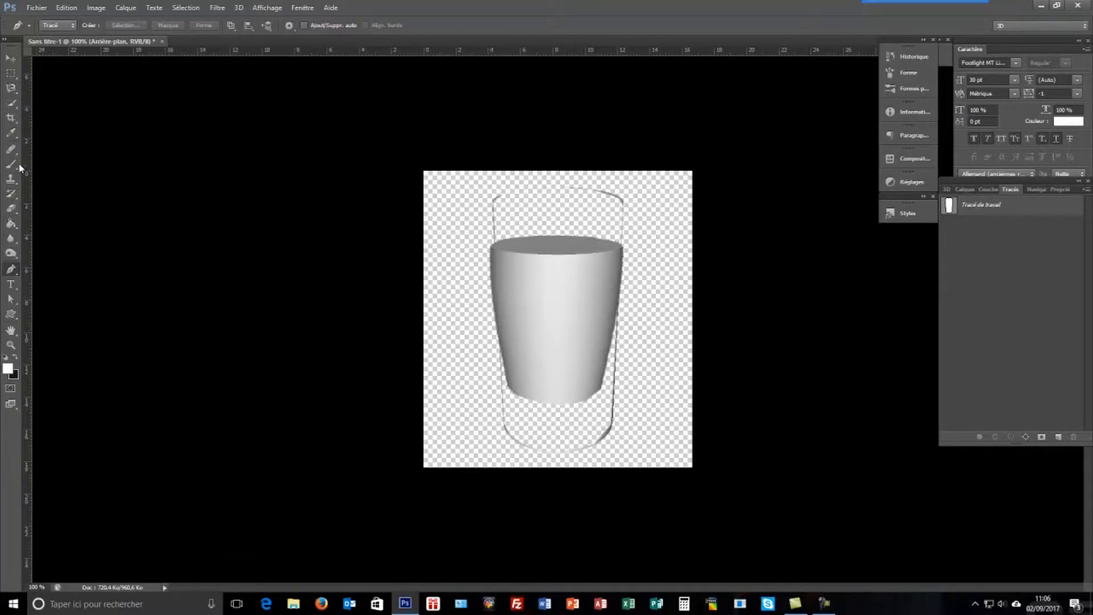
Erase the leftover outline fragments above the cup with the Eraser tool
click(11, 209)
mouse_move(610, 190)
mouse_down()
mouse_move(647, 198)
mouse_move(622, 198)
mouse_move(628, 243)
mouse_up()
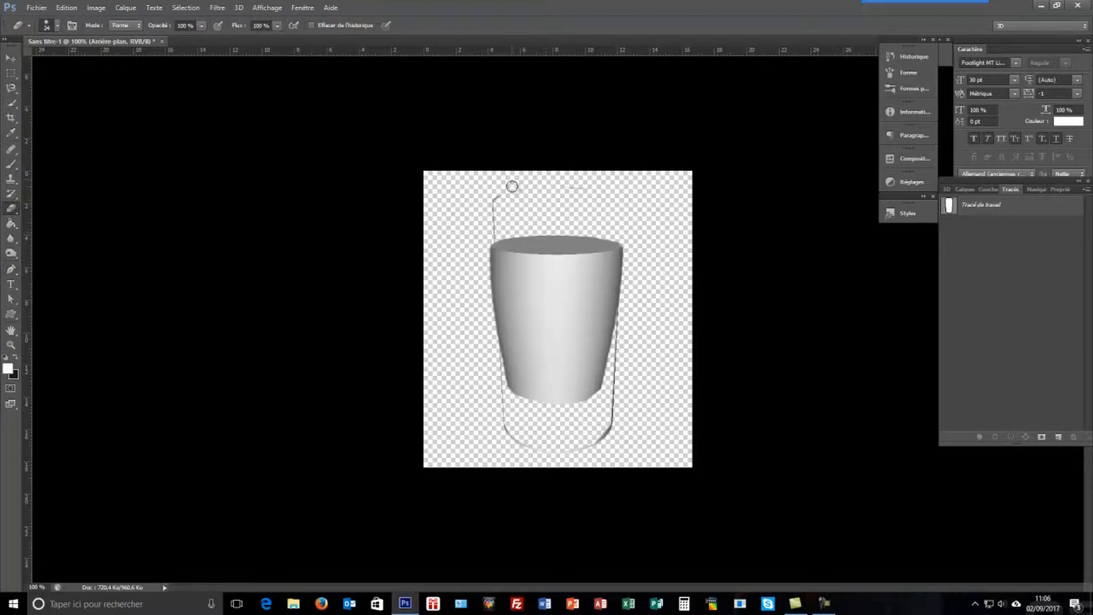
mouse_move(513, 186)
mouse_down()
mouse_move(493, 200)
mouse_move(492, 236)
mouse_up()
drag(566, 183, 586, 188)
Erase the remaining outline beside and below the cup, undoing the strokes that cut into its side
mouse_move(636, 311)
mouse_down()
mouse_move(620, 320)
mouse_move(604, 383)
mouse_up()
key(ctrl+z)
mouse_move(619, 422)
mouse_down()
mouse_move(590, 452)
mouse_move(616, 387)
mouse_move(622, 314)
mouse_move(614, 354)
mouse_up()
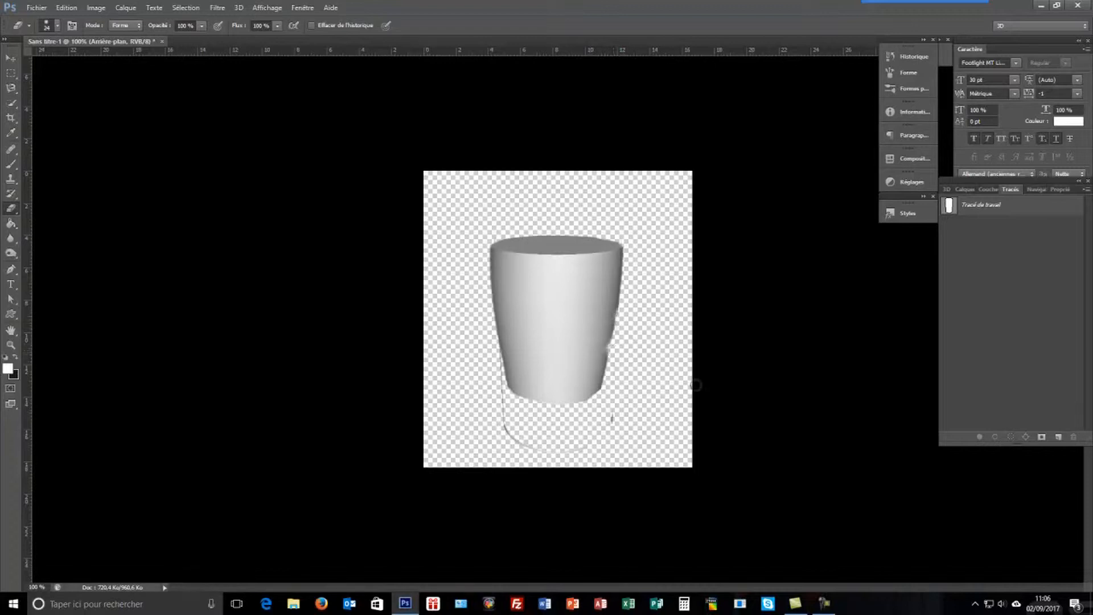
key(ctrl+z)
key(ctrl+z)
key(ctrl+z)
mouse_move(608, 430)
mouse_down()
mouse_move(595, 442)
mouse_move(624, 315)
mouse_move(630, 334)
mouse_move(596, 444)
mouse_move(534, 445)
mouse_move(504, 418)
mouse_move(493, 358)
mouse_move(503, 403)
mouse_up()
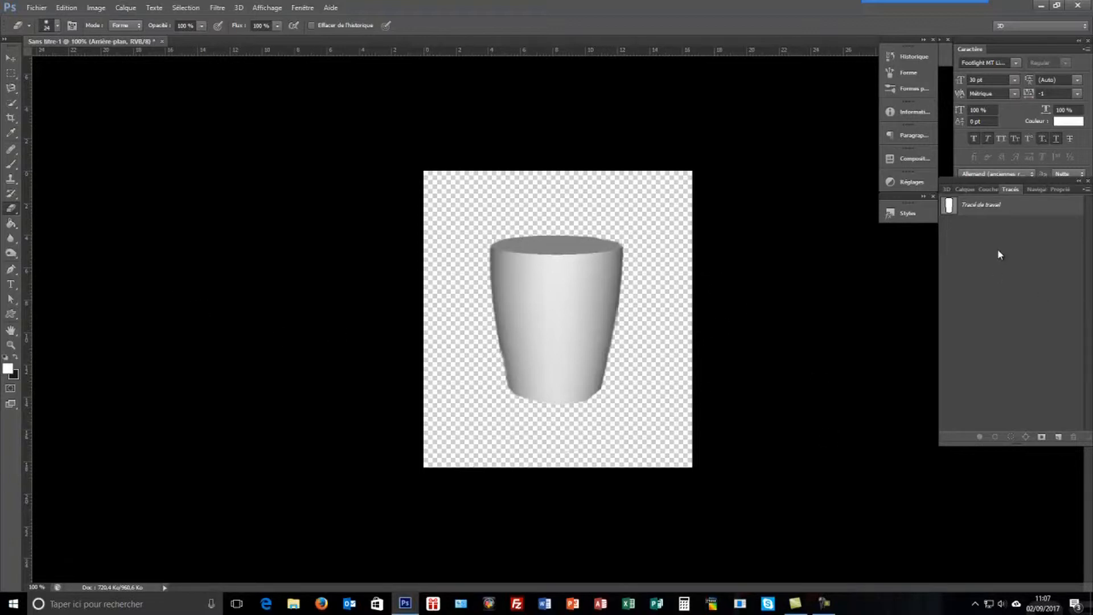
Open the image dragon en jade from the CHOPE en graphisme folder and float its window beside the cup
click(967, 189)
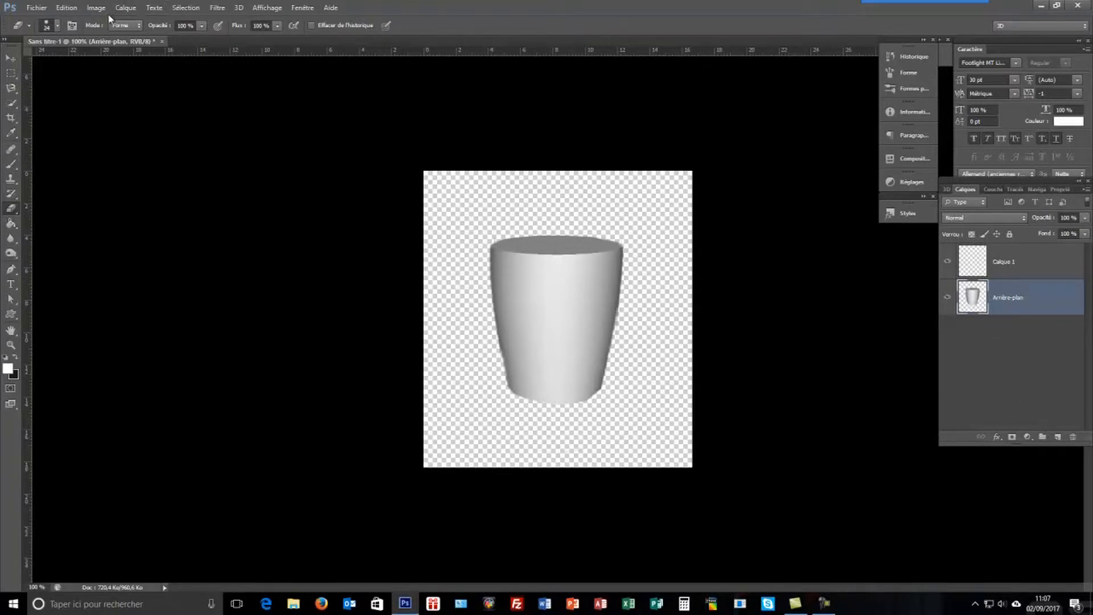
click(32, 8)
click(53, 29)
click(339, 89)
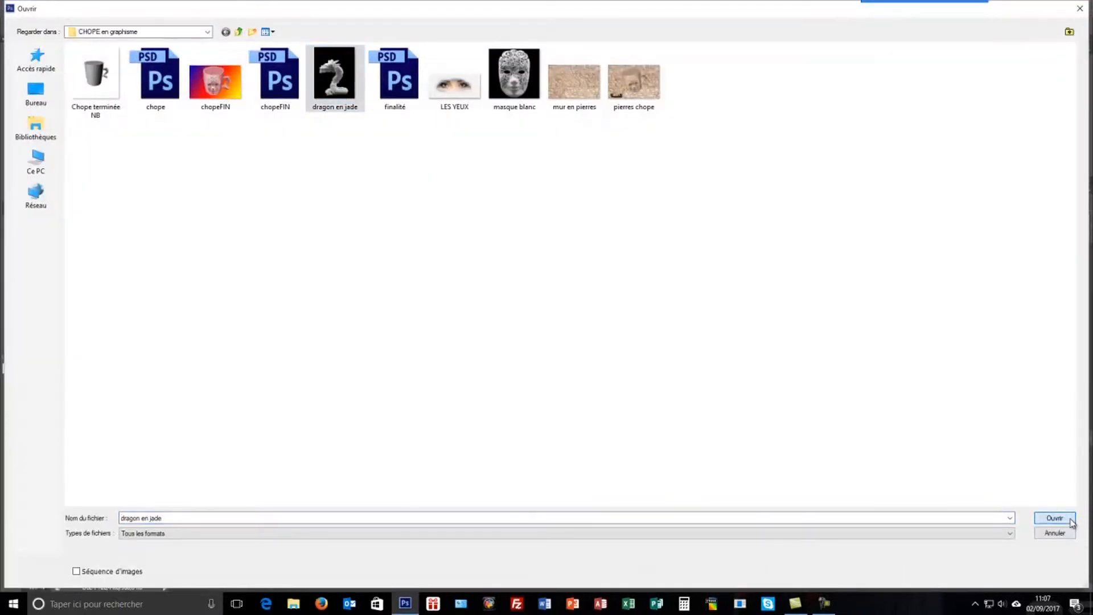
click(1070, 519)
drag(192, 43, 170, 126)
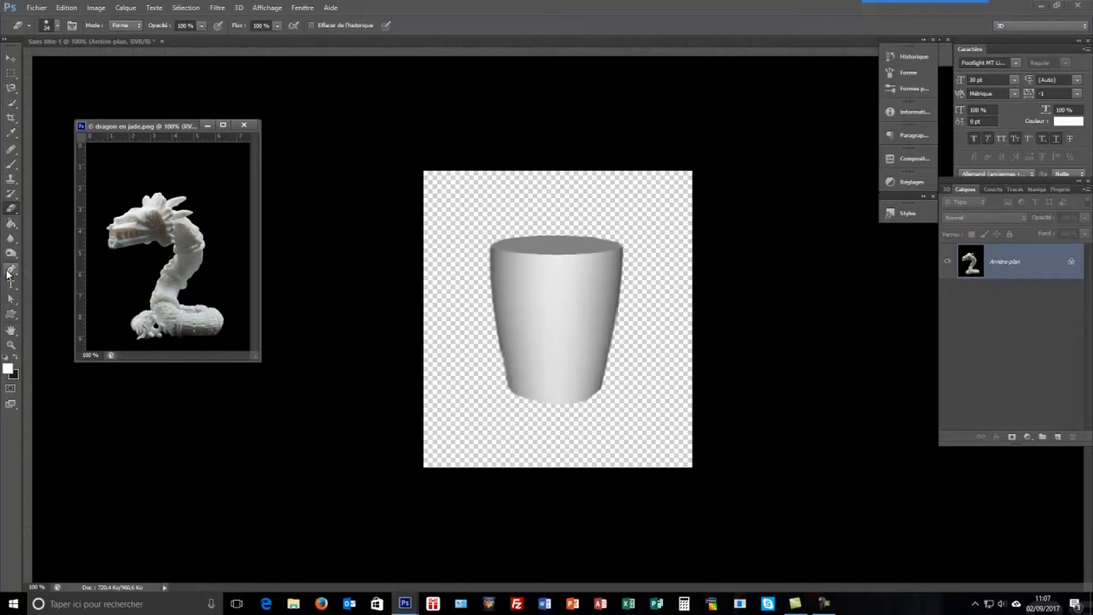
Select the whole dragon from head to tail with the Quick Selection tool
click(10, 103)
mouse_move(130, 217)
mouse_down()
mouse_move(118, 230)
mouse_move(132, 233)
mouse_up()
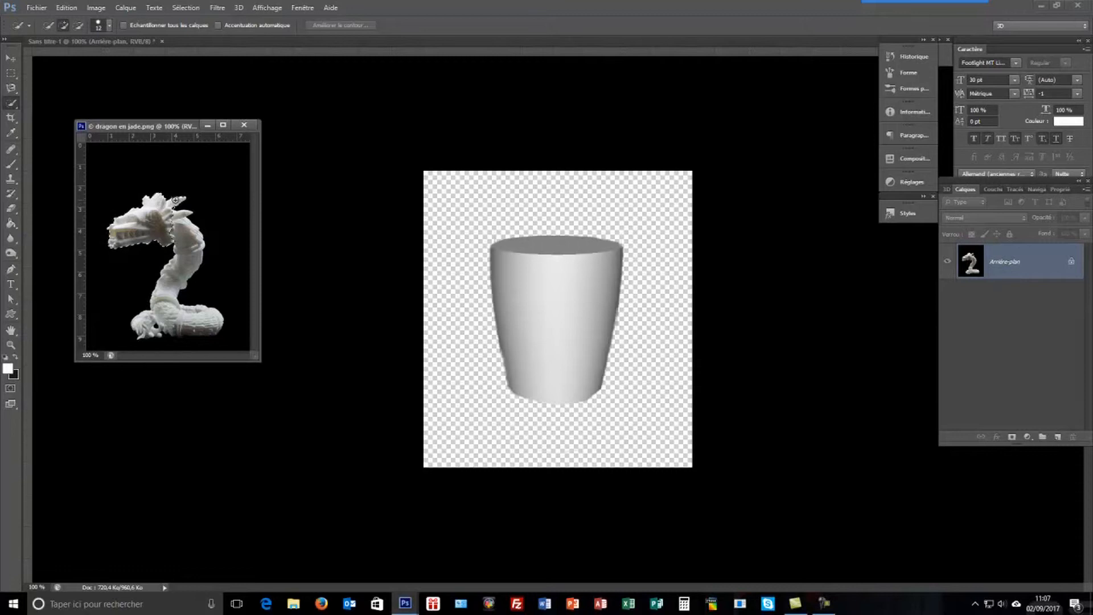
mouse_move(188, 246)
mouse_down()
mouse_move(172, 315)
mouse_move(194, 325)
mouse_move(147, 322)
mouse_move(144, 333)
mouse_up()
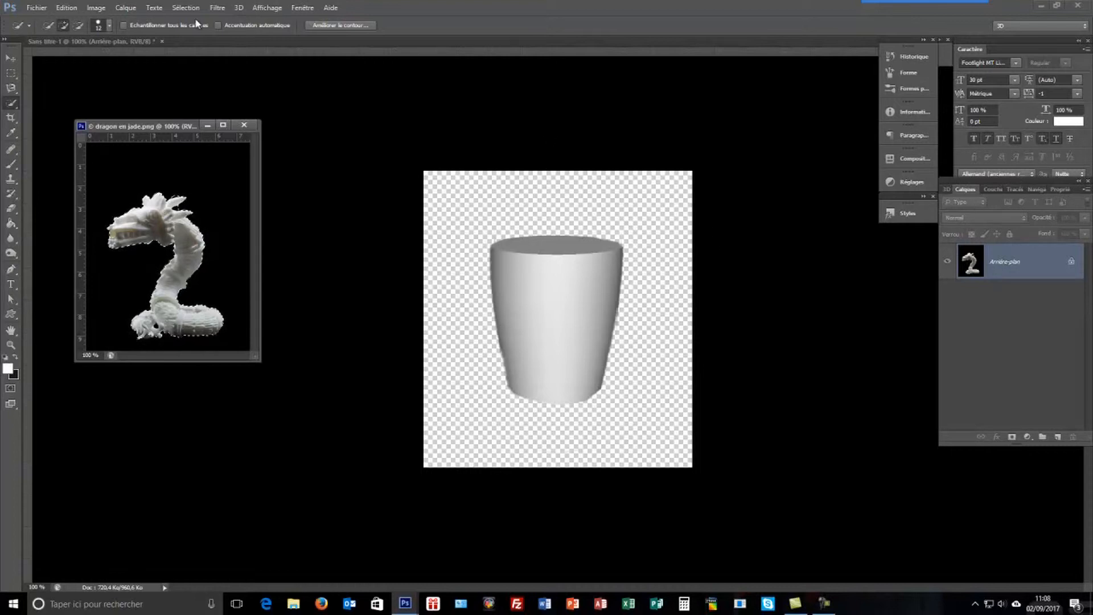
Copy the selected dragon into the cup document with the Move tool, over the cup's right side
click(148, 43)
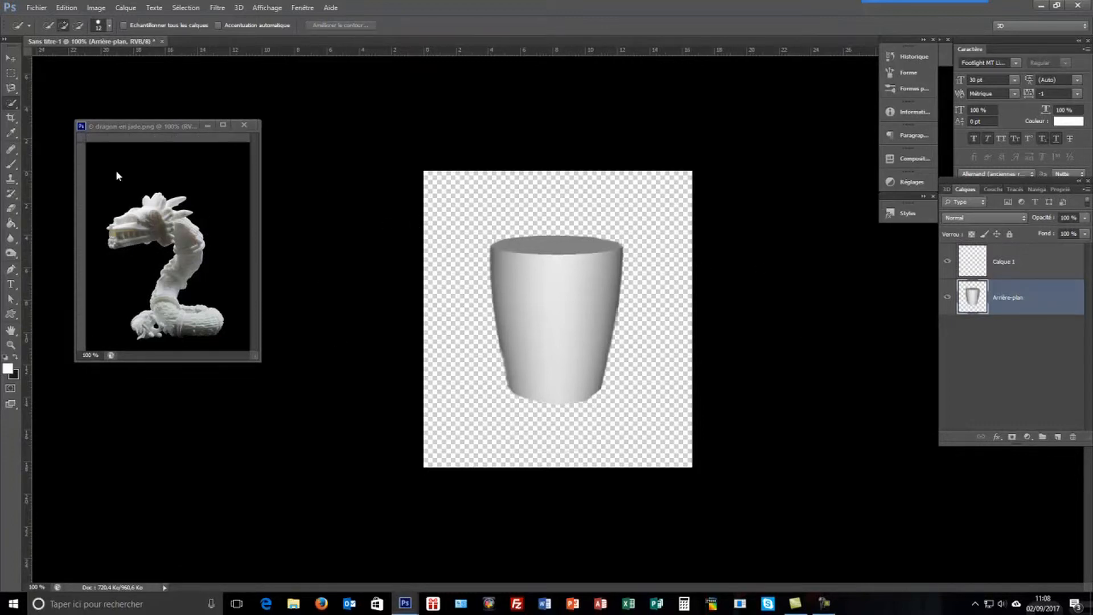
click(10, 57)
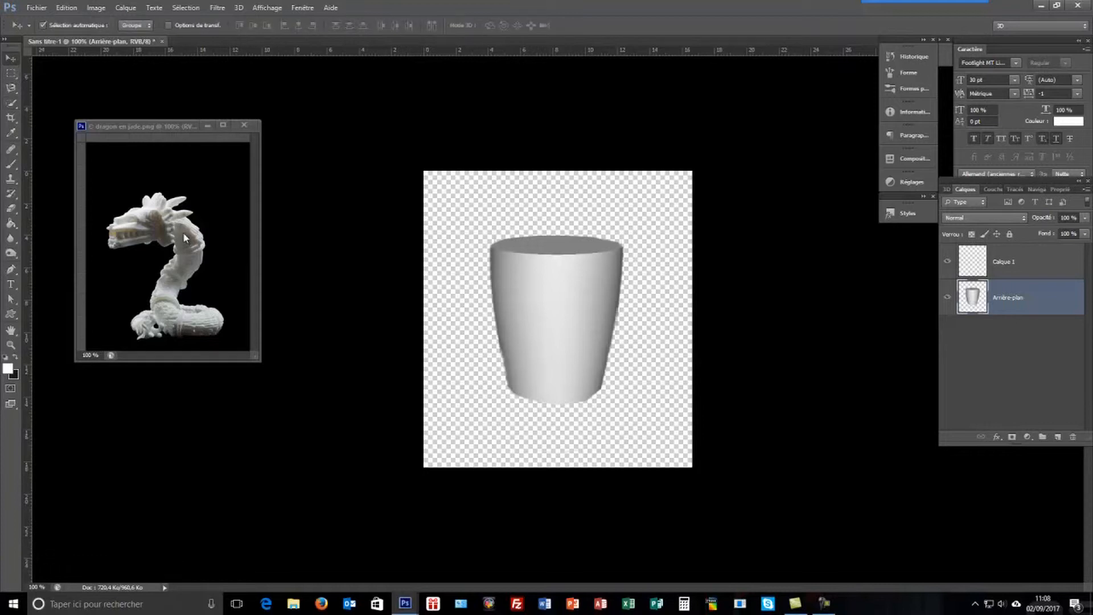
drag(179, 231, 591, 273)
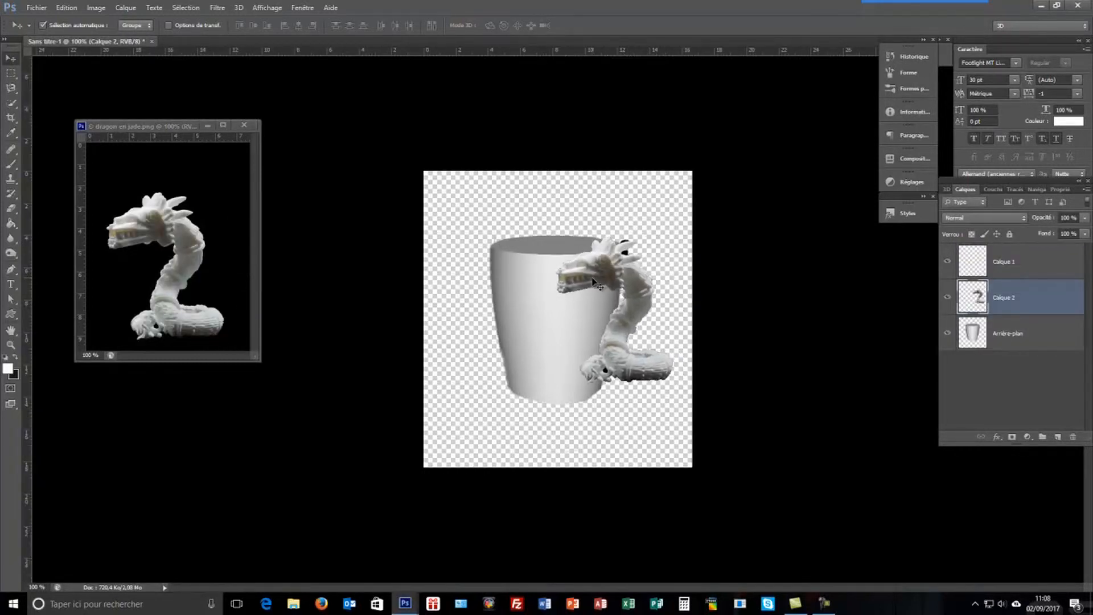
Free-transform the dragon to about 45% width and 55% height, rotate it about 19°, and place it as a handle against the cup's right edge
key(ctrl+t)
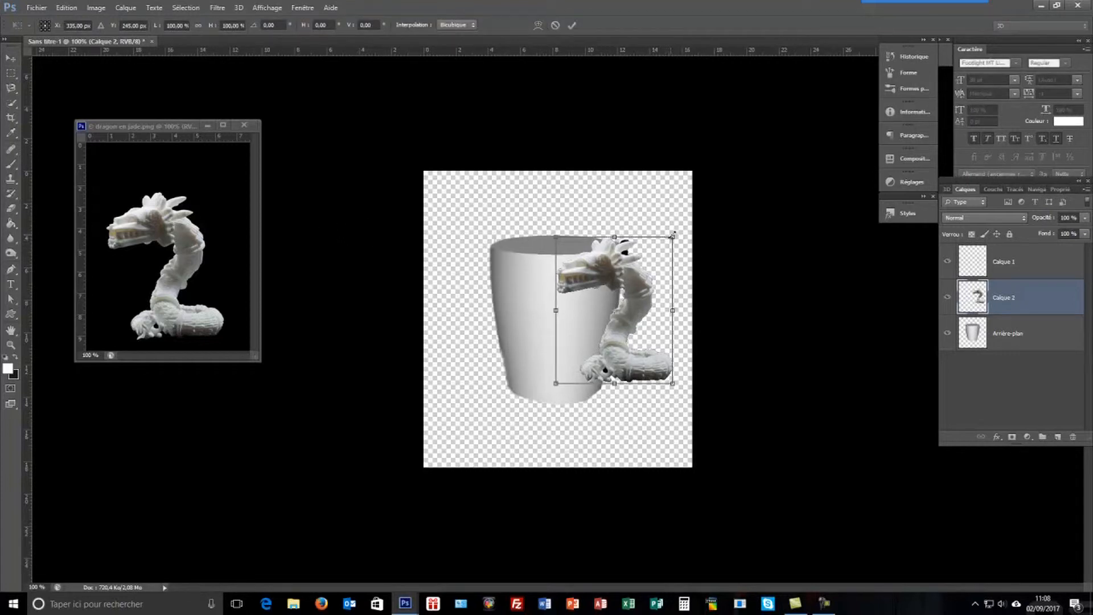
drag(673, 235, 608, 303)
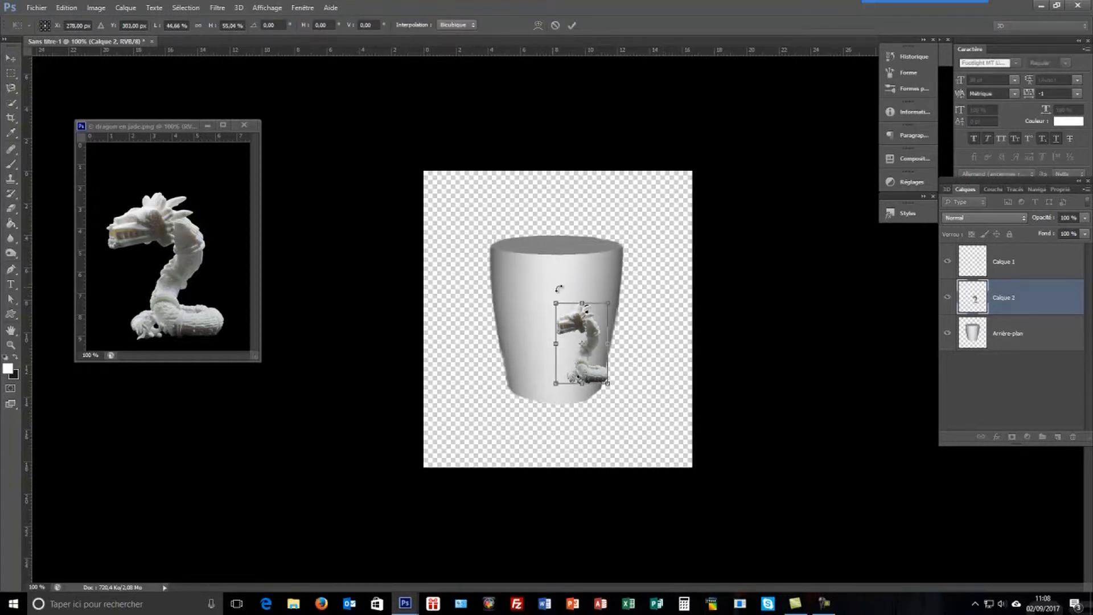
drag(567, 333, 628, 292)
drag(680, 348, 627, 339)
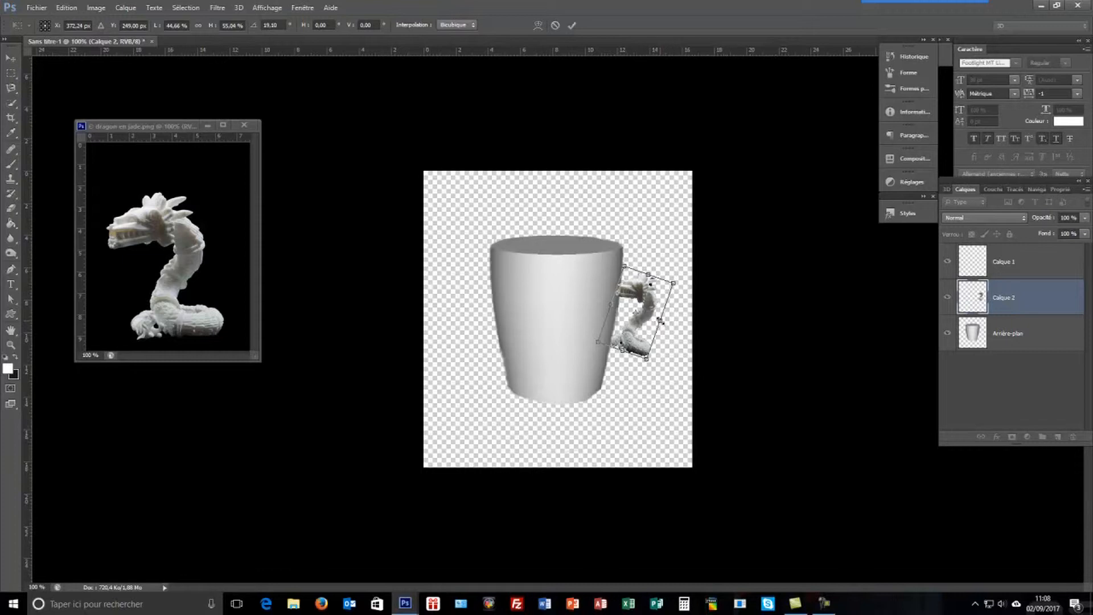
Widen the dragon handle to about 54%, adjust its rotation to about 21.6° and its position against the cup, and apply the transformation
drag(662, 322, 670, 369)
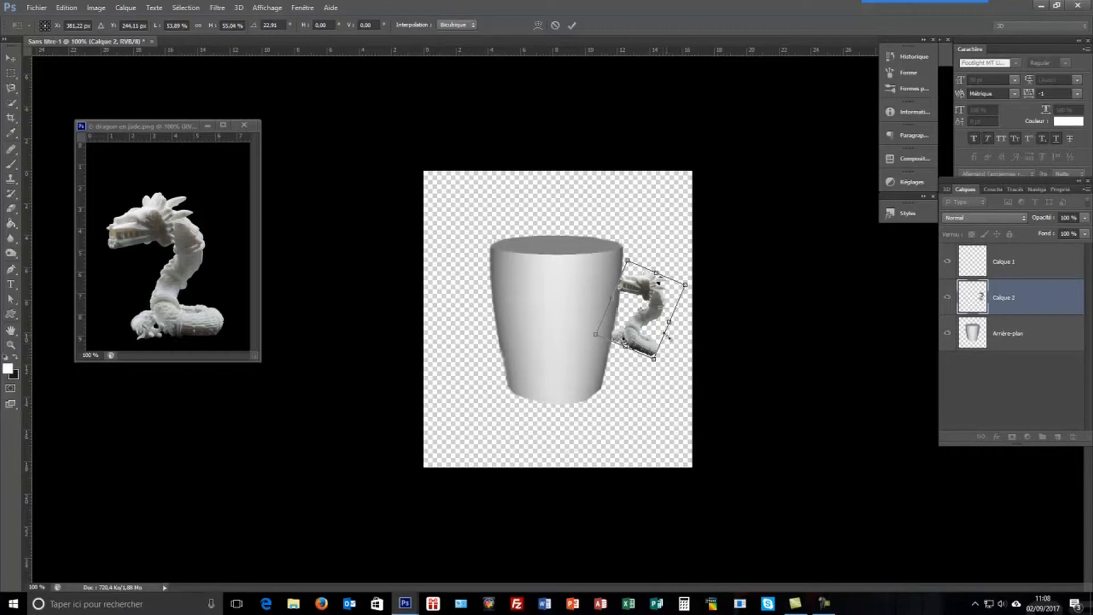
drag(646, 314, 647, 337)
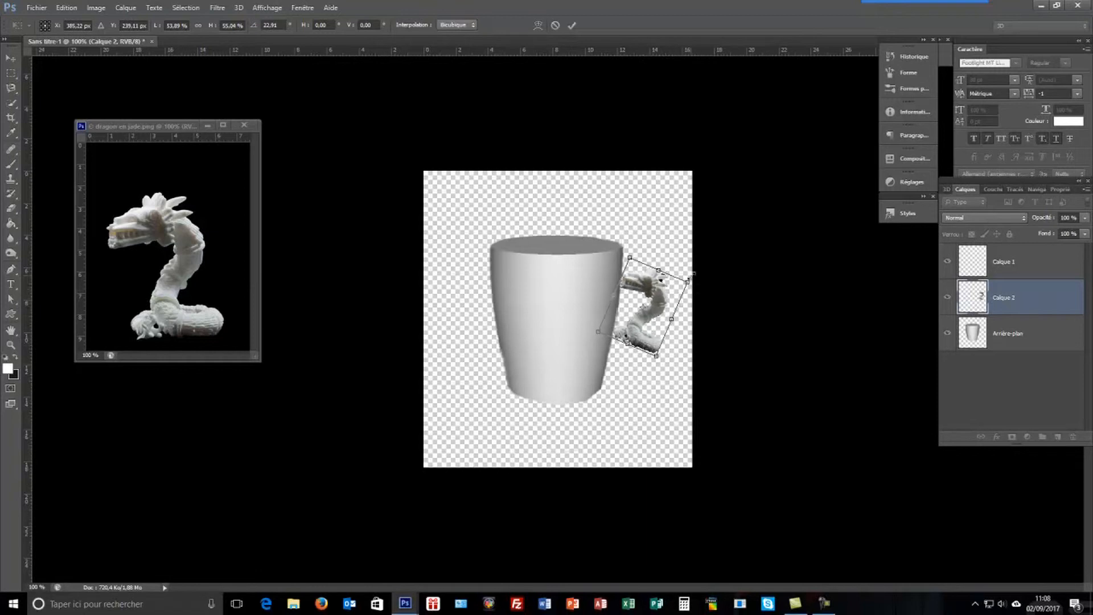
drag(632, 242, 630, 241)
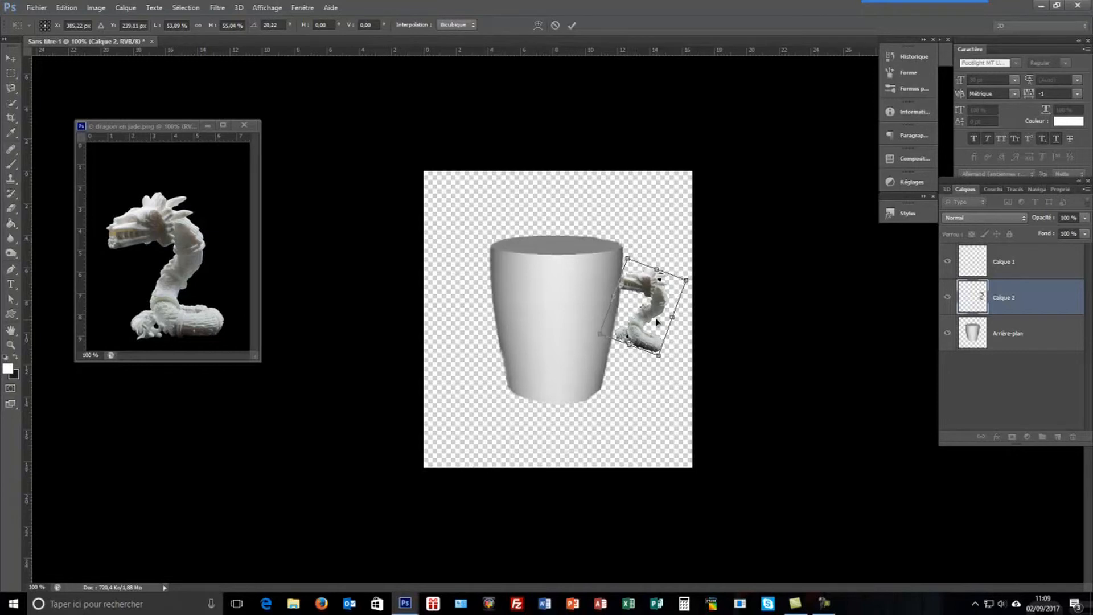
drag(633, 332, 625, 332)
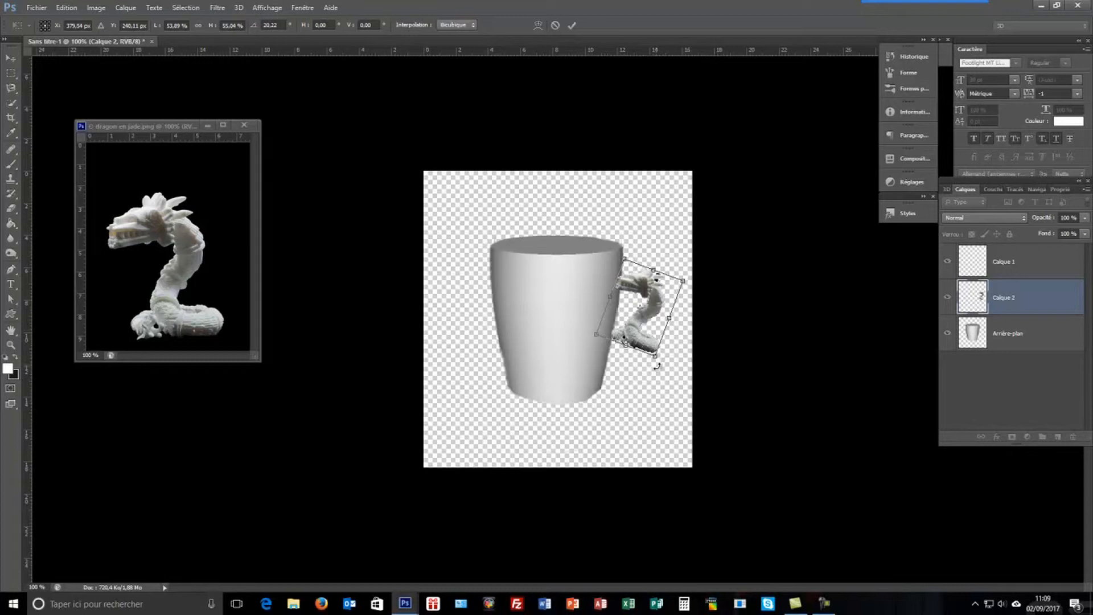
drag(667, 363, 663, 349)
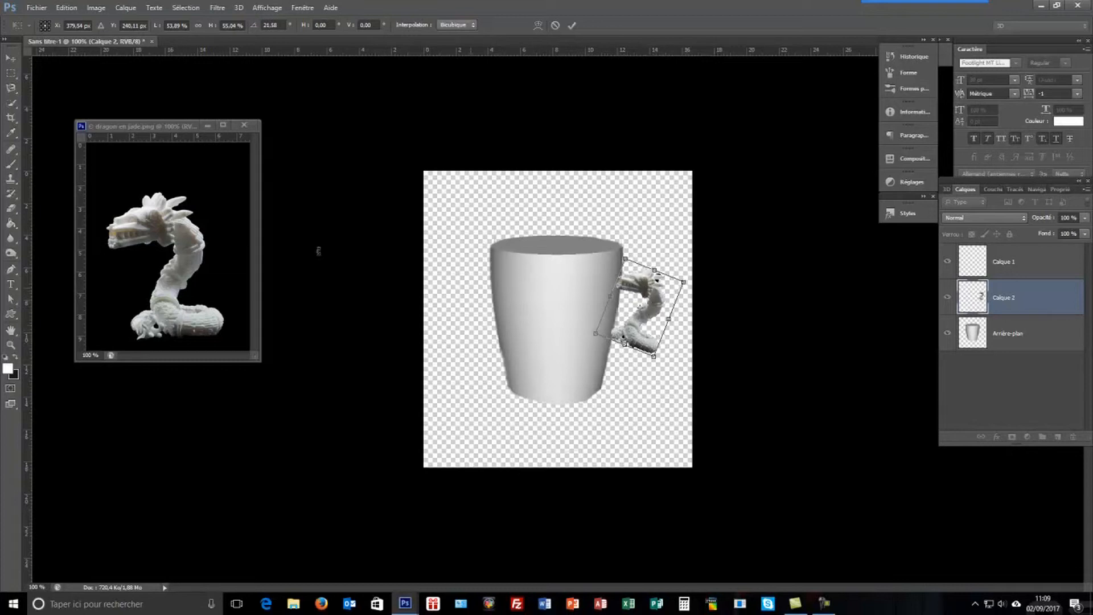
click(572, 25)
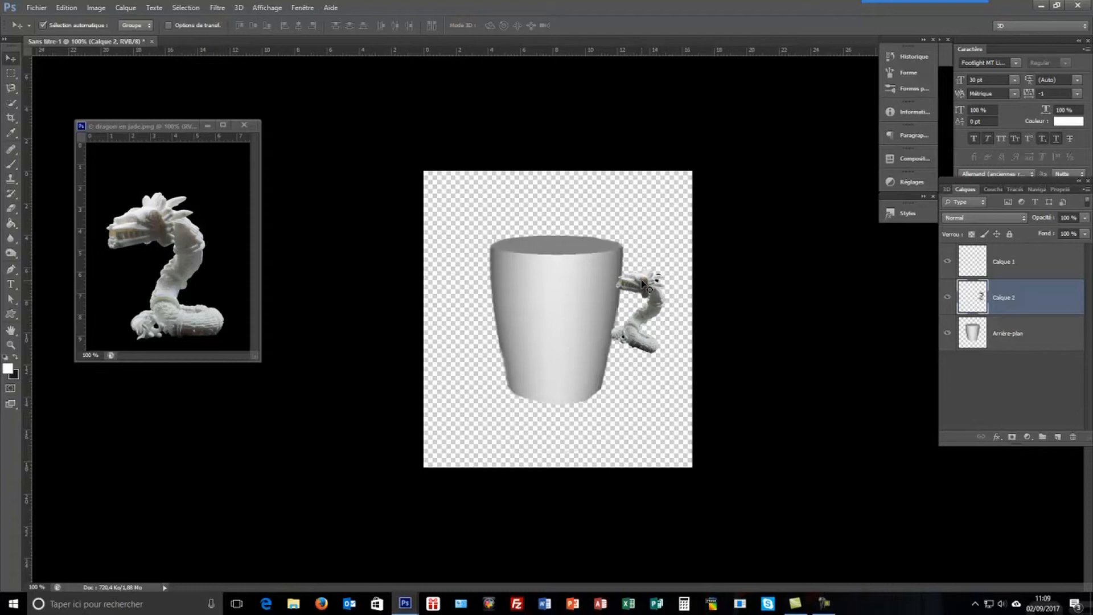
Close the dragon en jade.png document
click(244, 126)
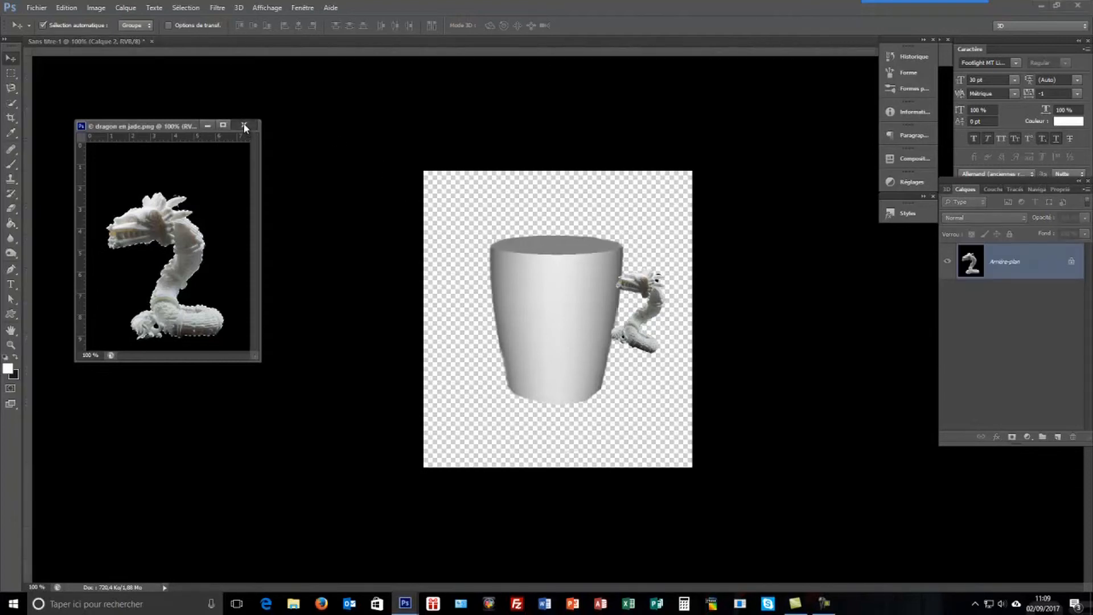
click(245, 127)
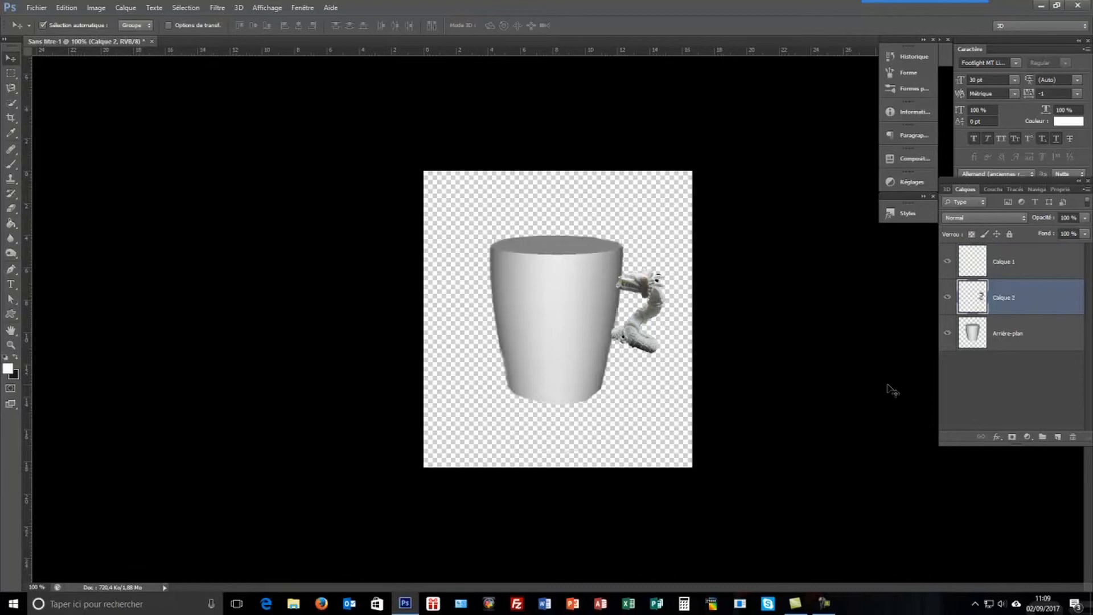